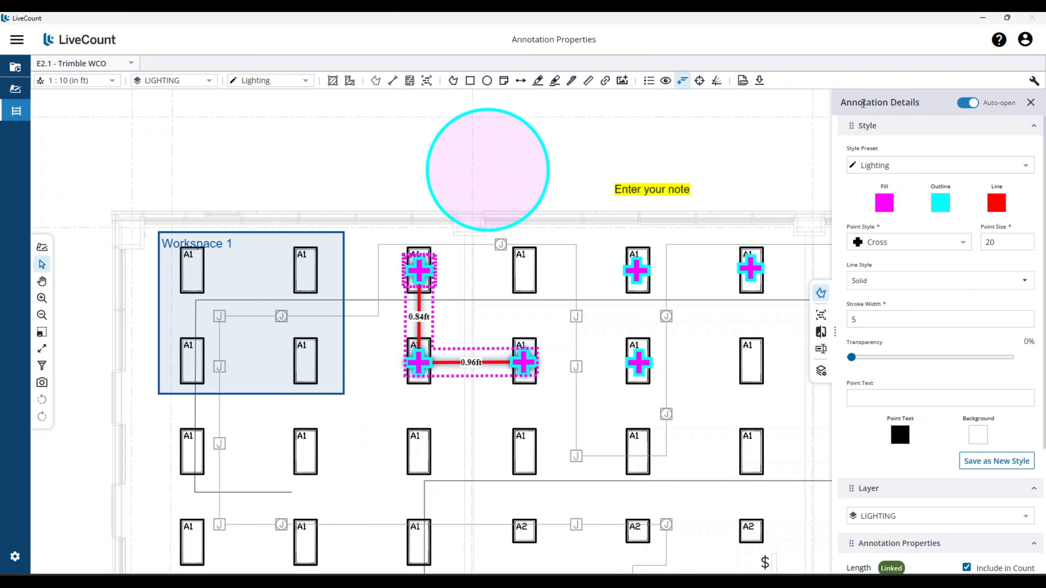
Turn off auto-open for the annotation details of the upper A1 count marker near the drawing's center and close the details.
{"action": "left_click", "coordinate": [526, 274]}
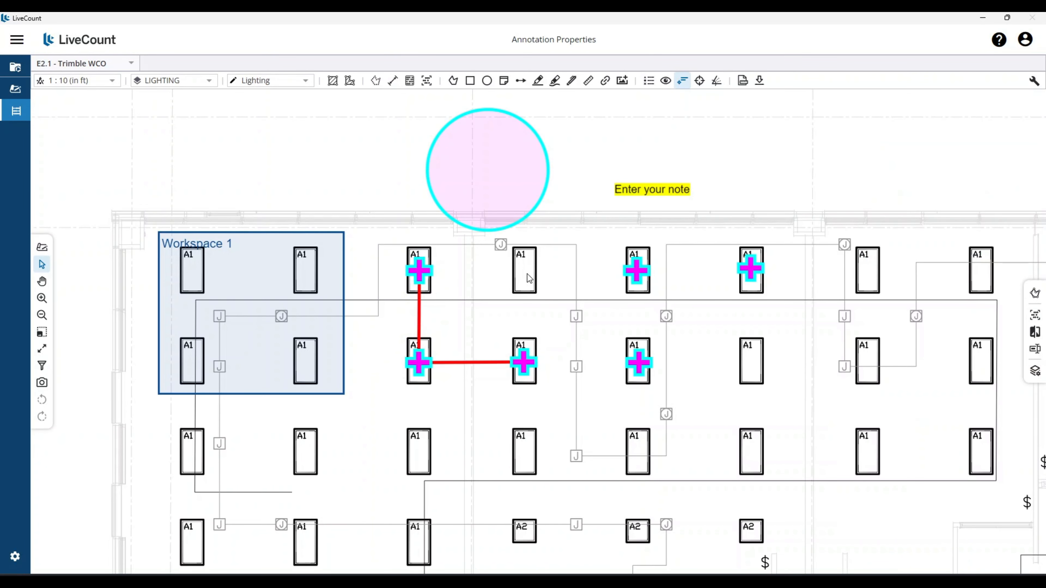
{"action": "left_click", "coordinate": [639, 269]}
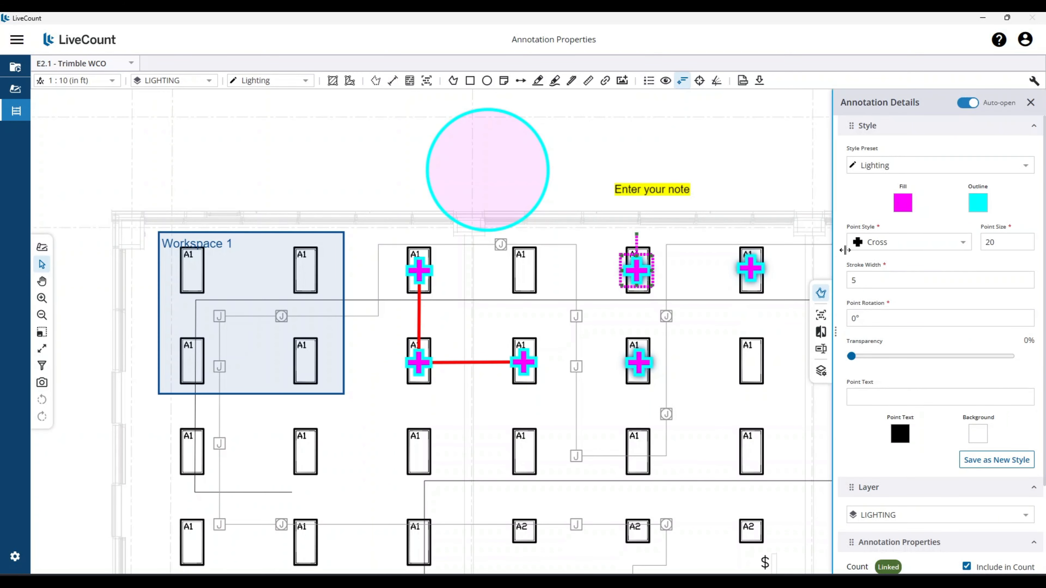
{"action": "left_click", "coordinate": [972, 103]}
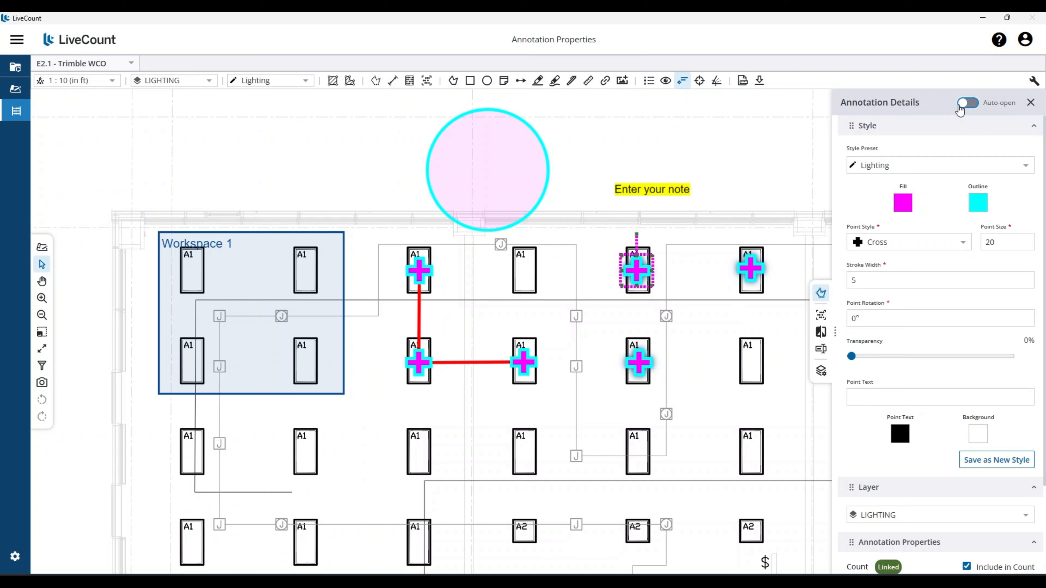
{"action": "left_click", "coordinate": [1031, 103]}
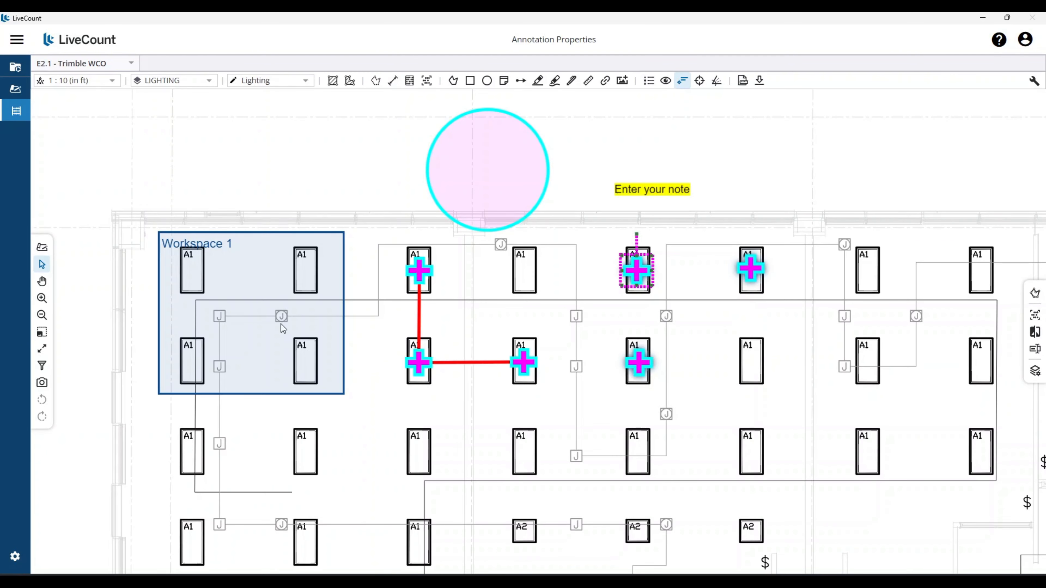
Select the workspace and then the linked length run, open its annotation details manually and turn auto-open back on.
{"action": "left_click", "coordinate": [243, 278]}
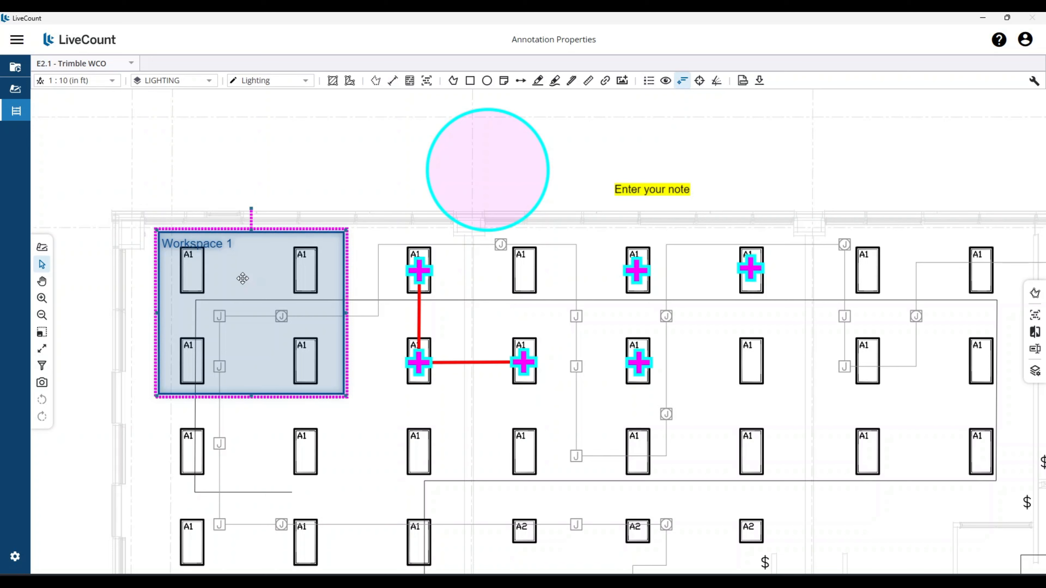
{"action": "left_click", "coordinate": [421, 271]}
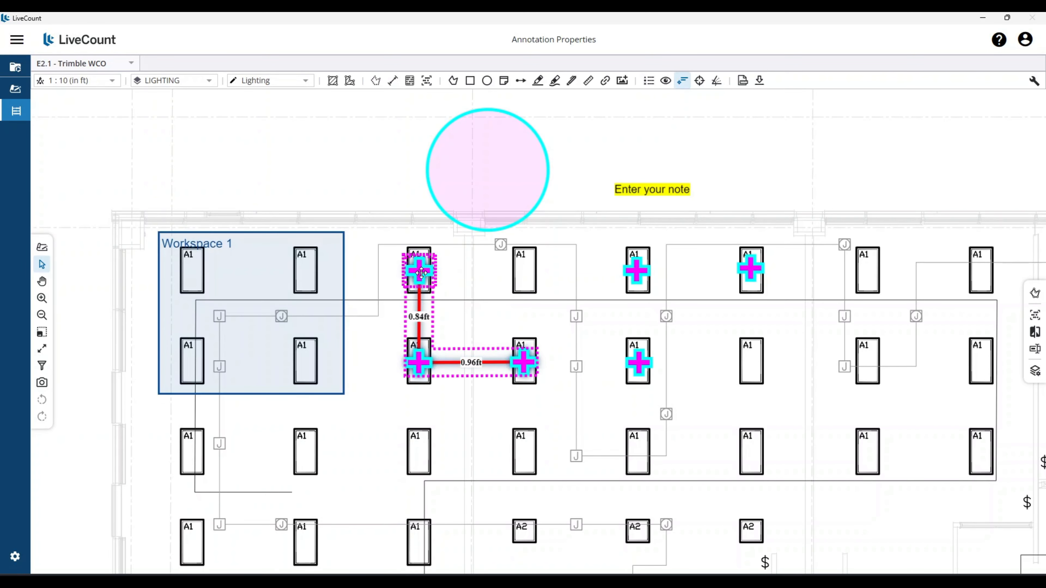
{"action": "left_click", "coordinate": [1035, 294]}
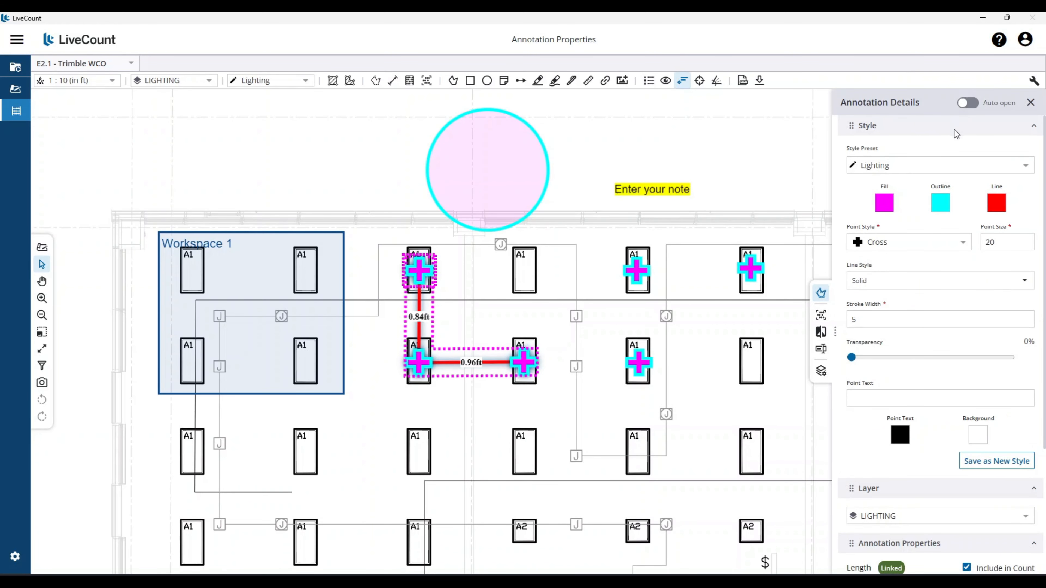
{"action": "left_click", "coordinate": [963, 104]}
Collapse the Style, Layer and Annotation Properties sections of the annotation details, and expand all three again.
{"action": "left_click", "coordinate": [1036, 129]}
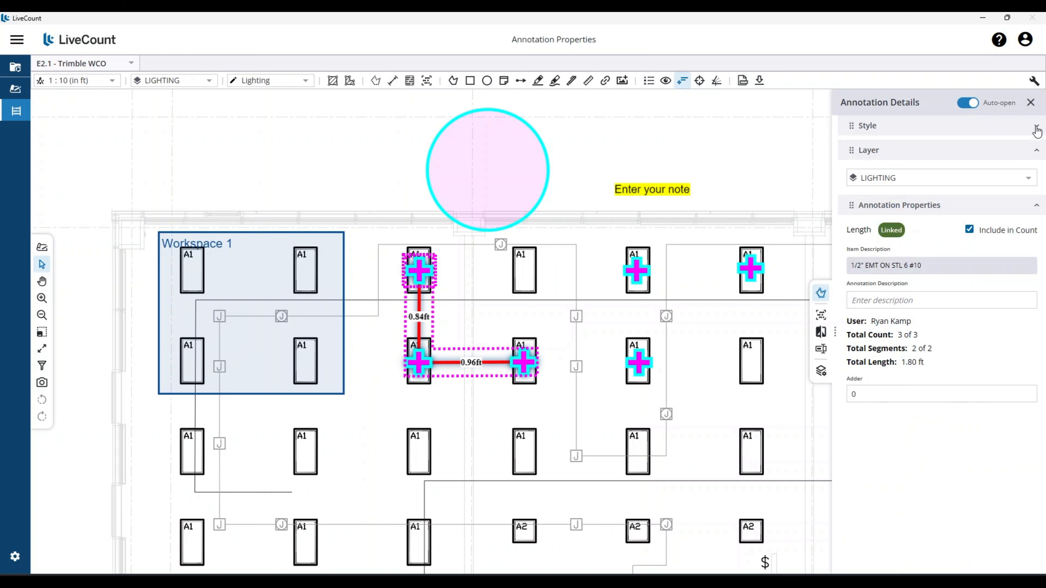
{"action": "left_click", "coordinate": [1037, 150]}
{"action": "left_click", "coordinate": [1036, 171]}
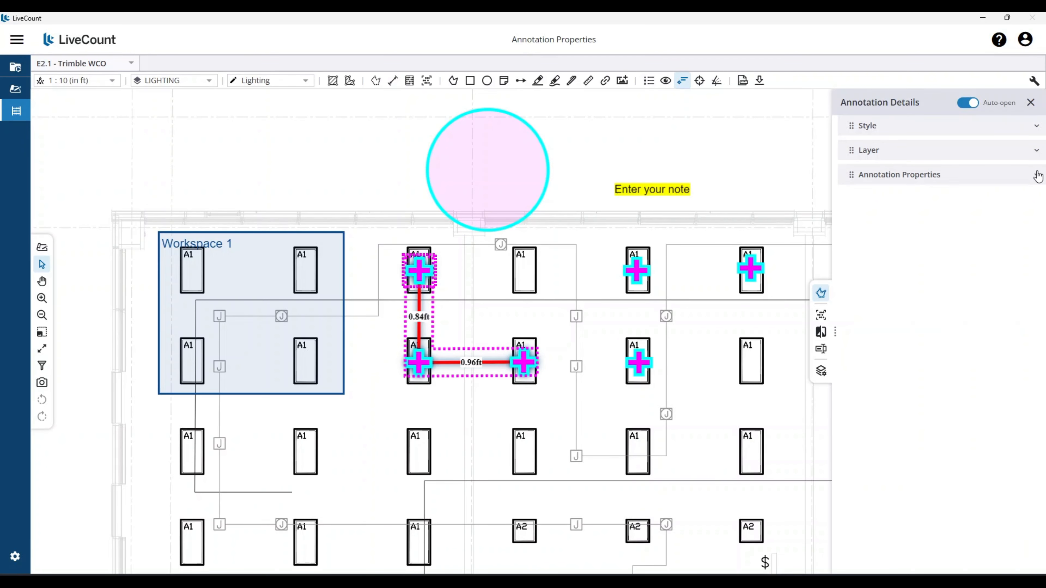
{"action": "left_click", "coordinate": [1036, 175]}
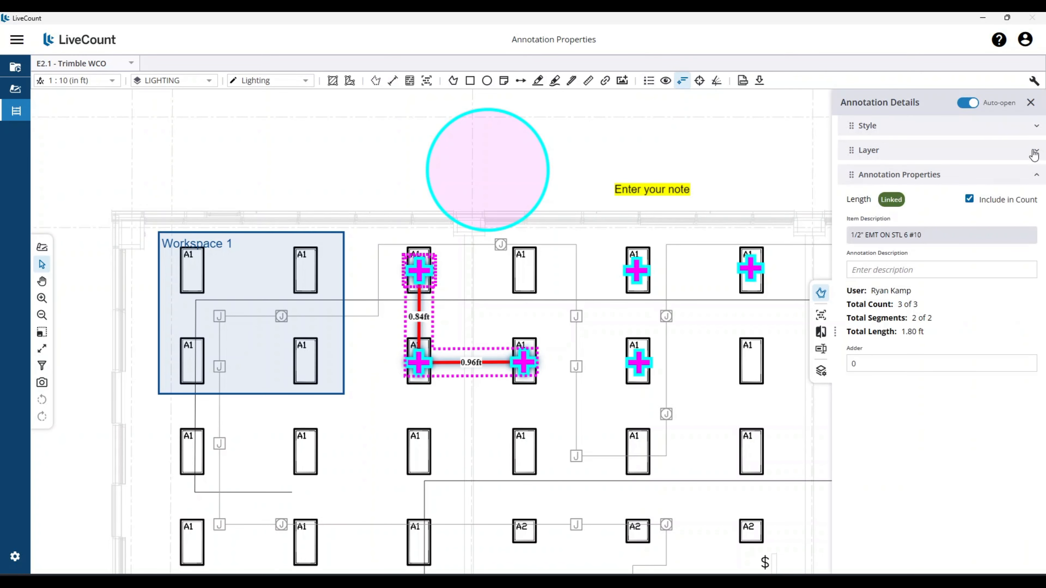
{"action": "left_click", "coordinate": [1036, 151]}
{"action": "left_click", "coordinate": [1037, 127]}
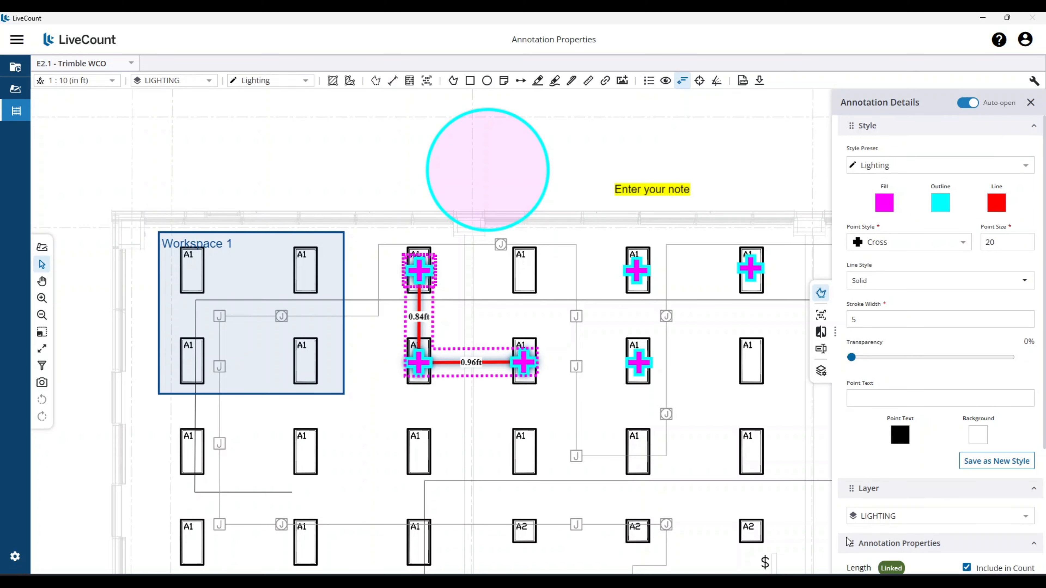
Move the Annotation Properties section above Style and Layer in the annotation details.
{"action": "mouse_move", "coordinate": [850, 543]}
{"action": "left_mouse_down"}
{"action": "mouse_move", "coordinate": [855, 225]}
{"action": "mouse_move", "coordinate": [838, 128]}
{"action": "left_mouse_up"}
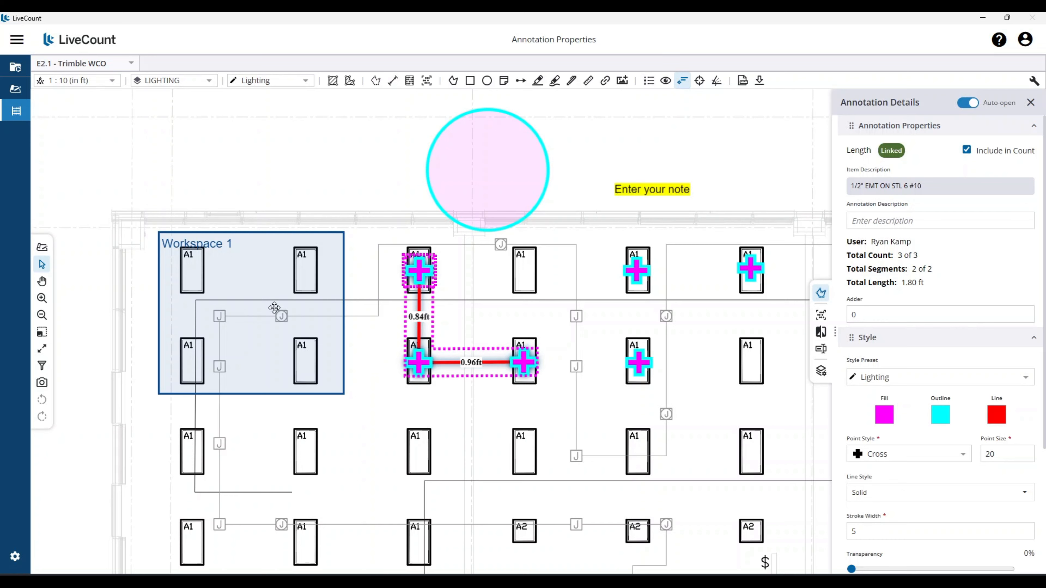
Rename the rectangular workspace to Workspace Edited and set its scale to 1 : 100 (in ft).
{"action": "left_click", "coordinate": [257, 295]}
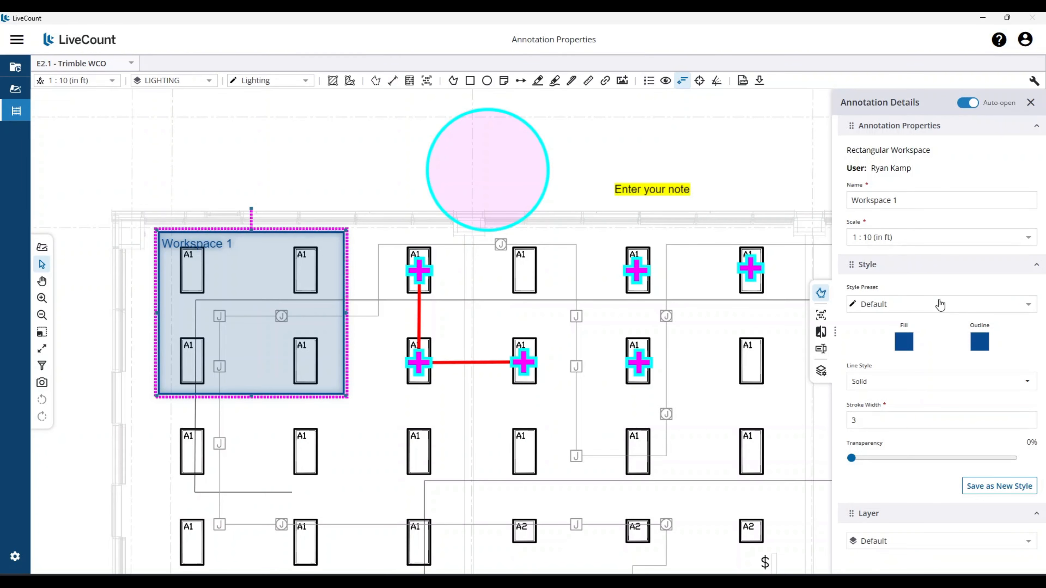
{"action": "left_click", "coordinate": [924, 201]}
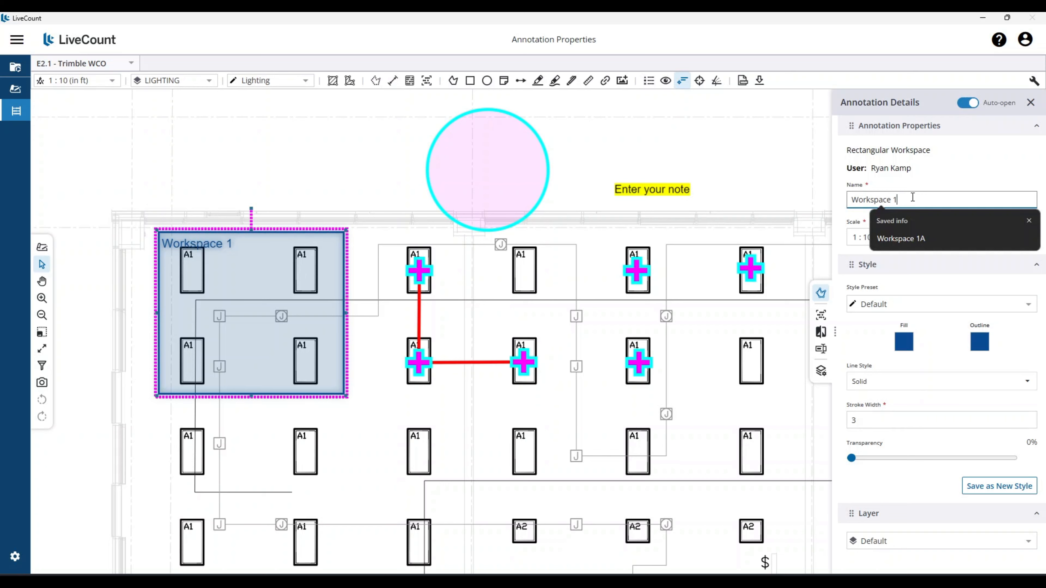
{"action": "key", "text": "BackSpace"}
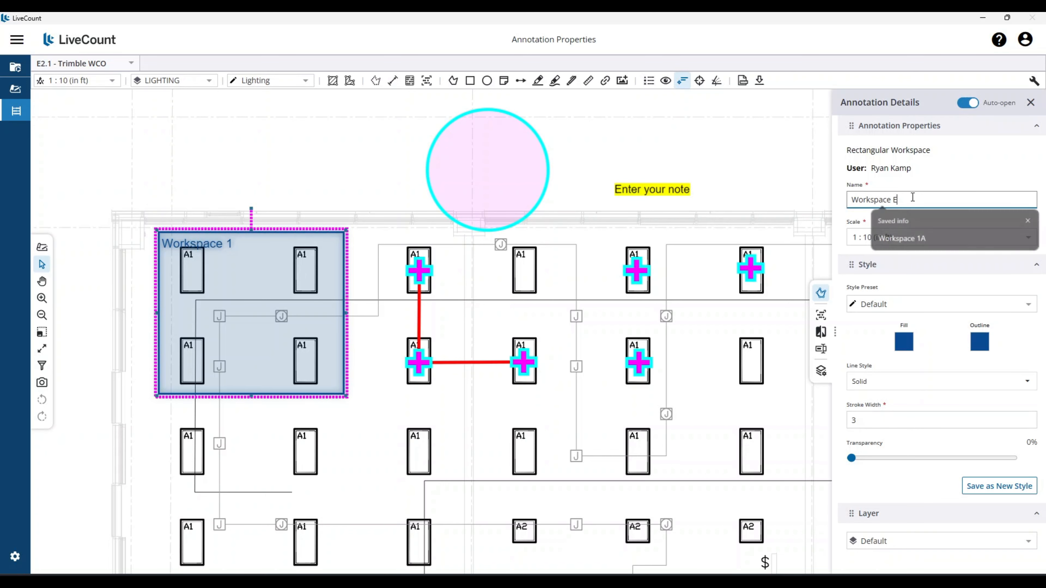
{"action": "type", "text": "Edited"}
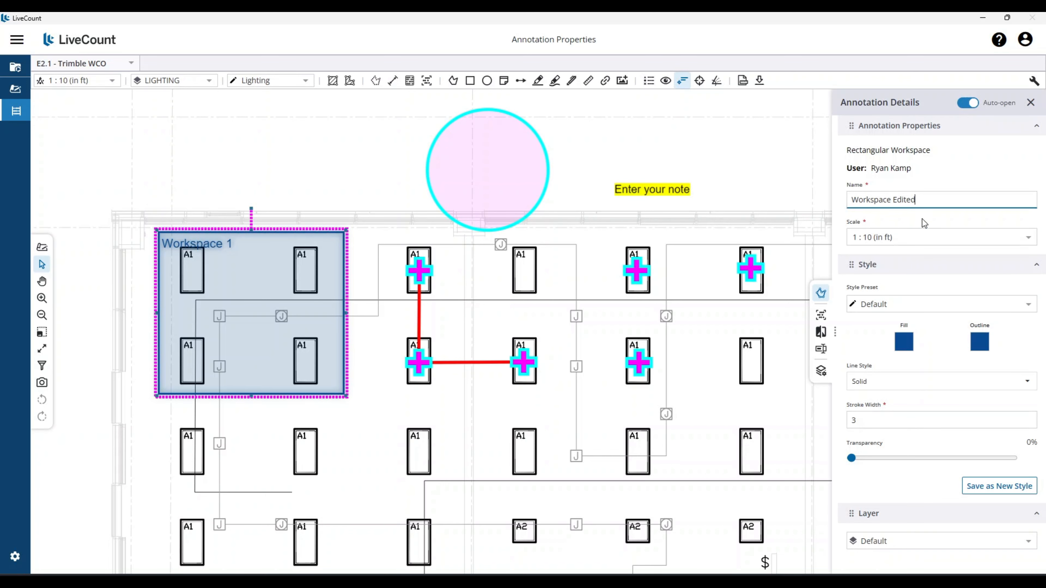
{"action": "left_click", "coordinate": [918, 237]}
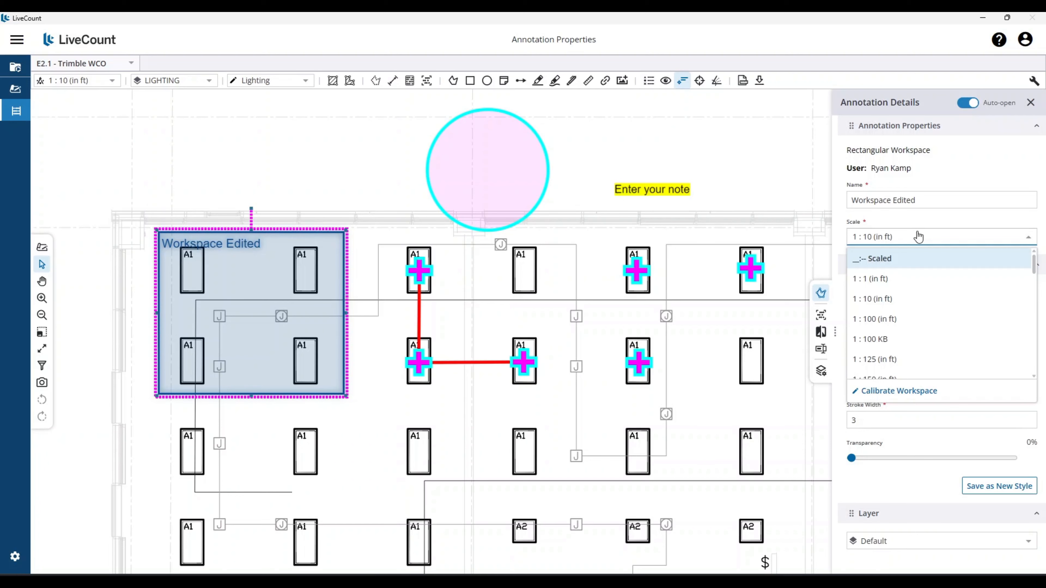
{"action": "left_click", "coordinate": [912, 317]}
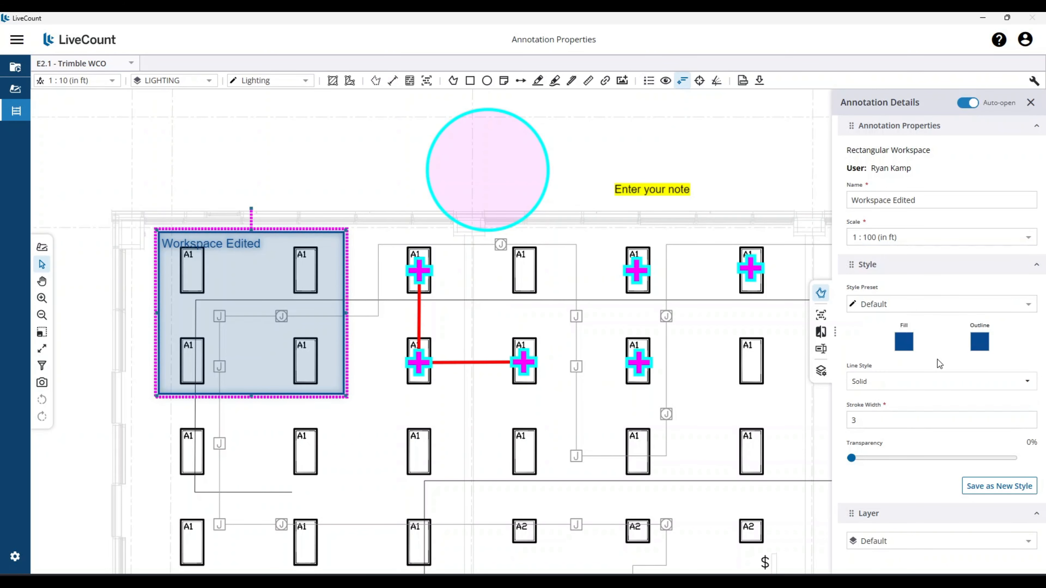
Apply the Fire Alarm style preset to the rectangular workspace.
{"action": "left_click", "coordinate": [869, 312]}
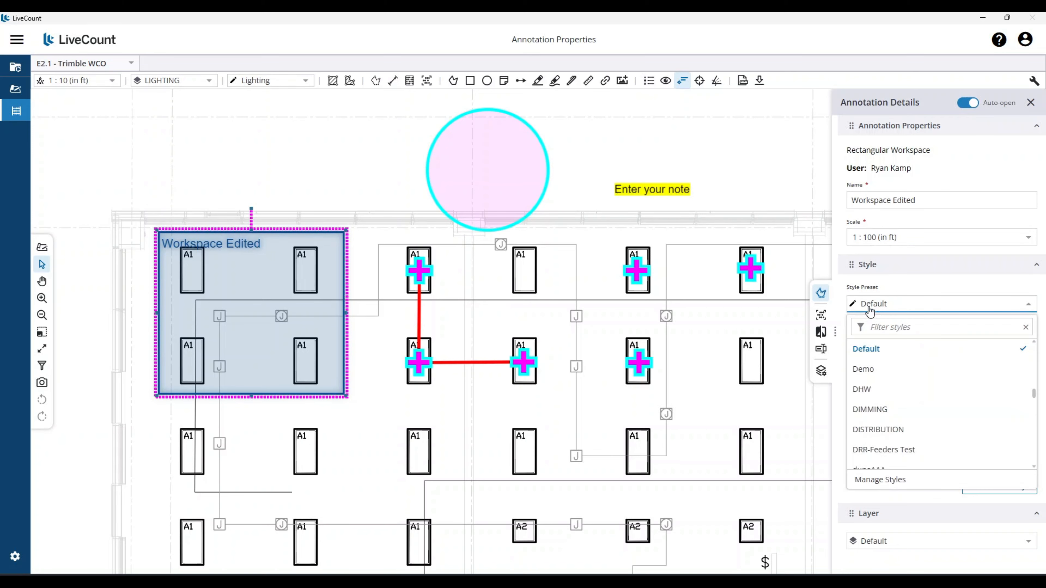
{"action": "scroll", "coordinate": [904, 429], "scroll_direction": "down", "scroll_amount": 3}
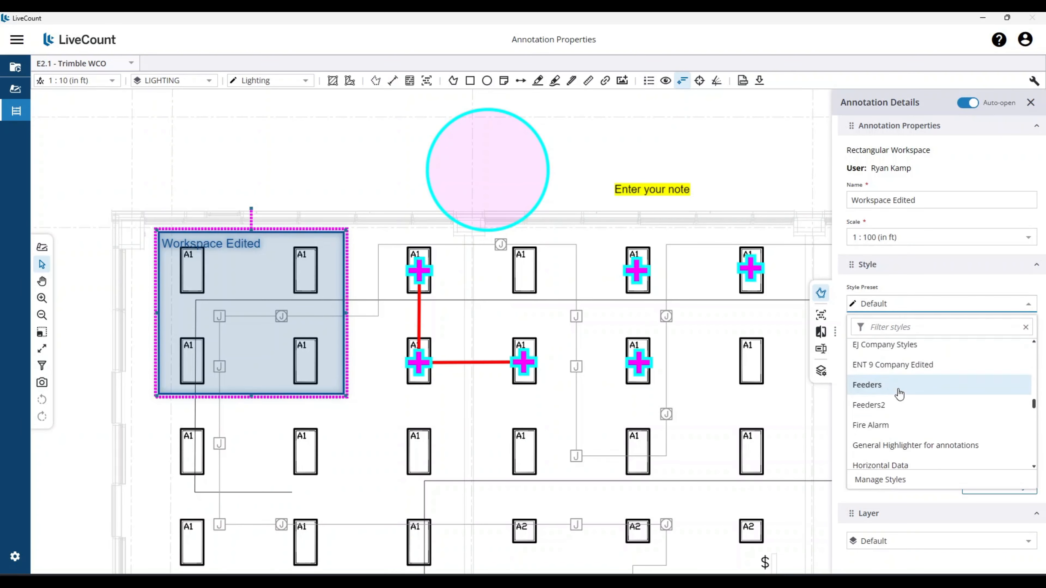
{"action": "left_click", "coordinate": [905, 429]}
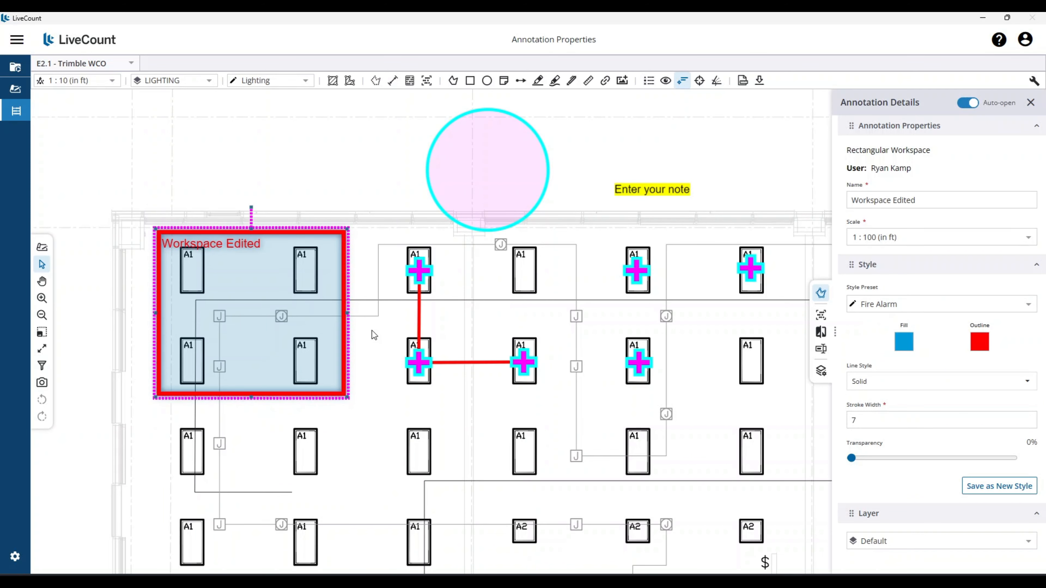
Change the upper cross marker of the length run to a #00ff53 green fill and a bright green outline.
{"action": "left_click", "coordinate": [418, 271]}
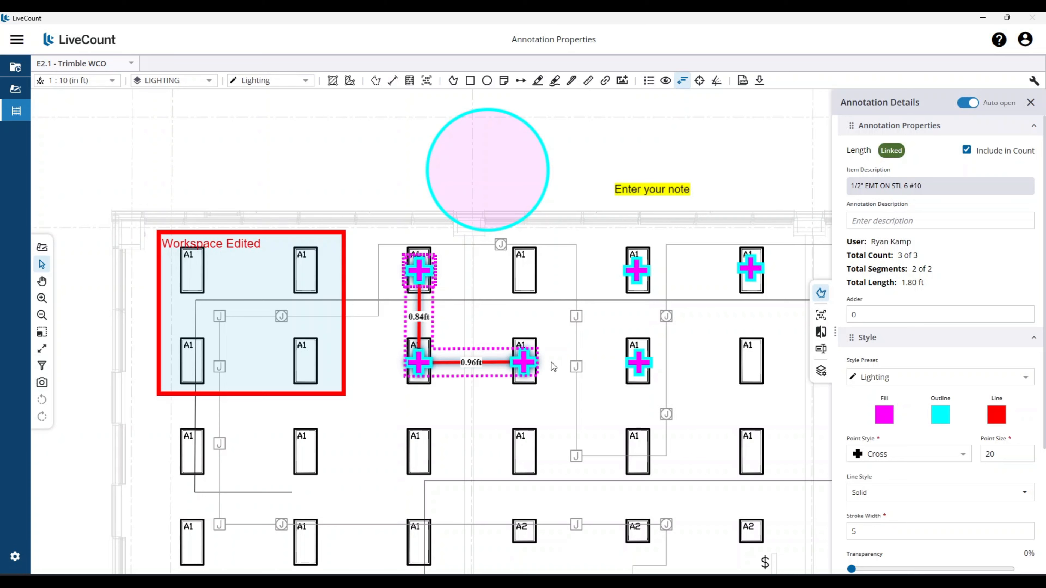
{"action": "left_click", "coordinate": [885, 418]}
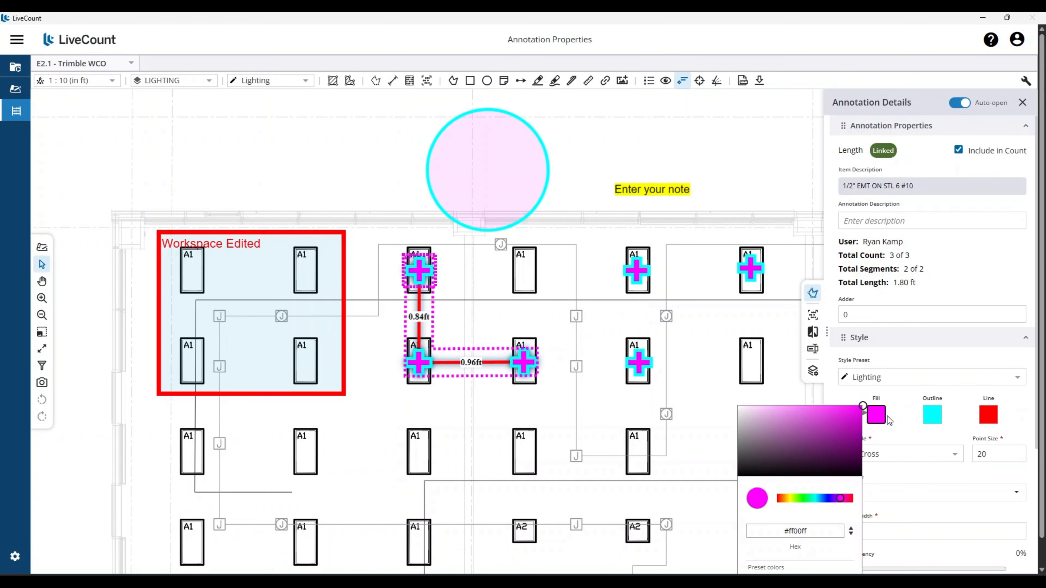
{"action": "left_click", "coordinate": [806, 498]}
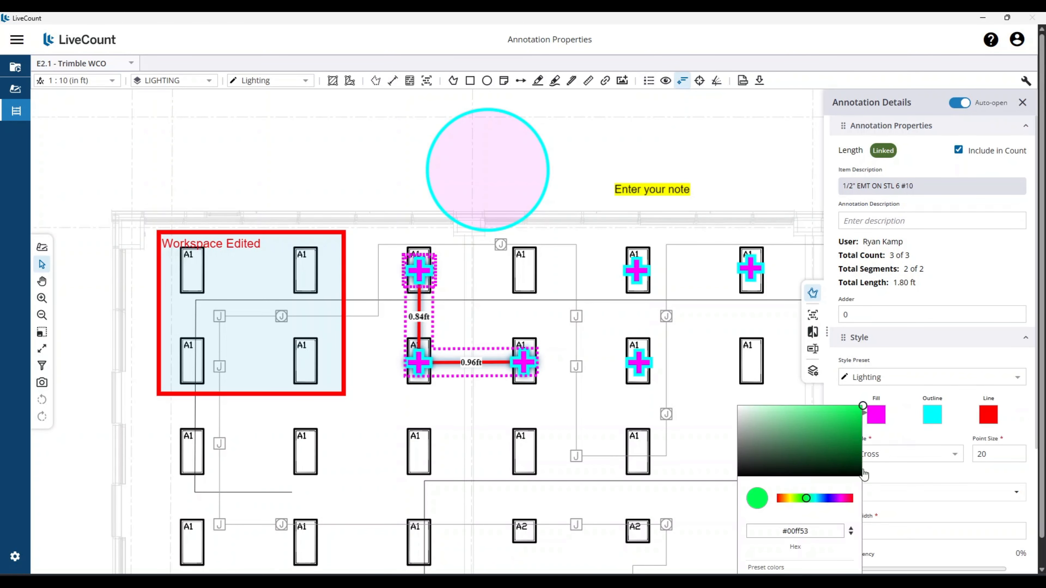
{"action": "left_click", "coordinate": [931, 424]}
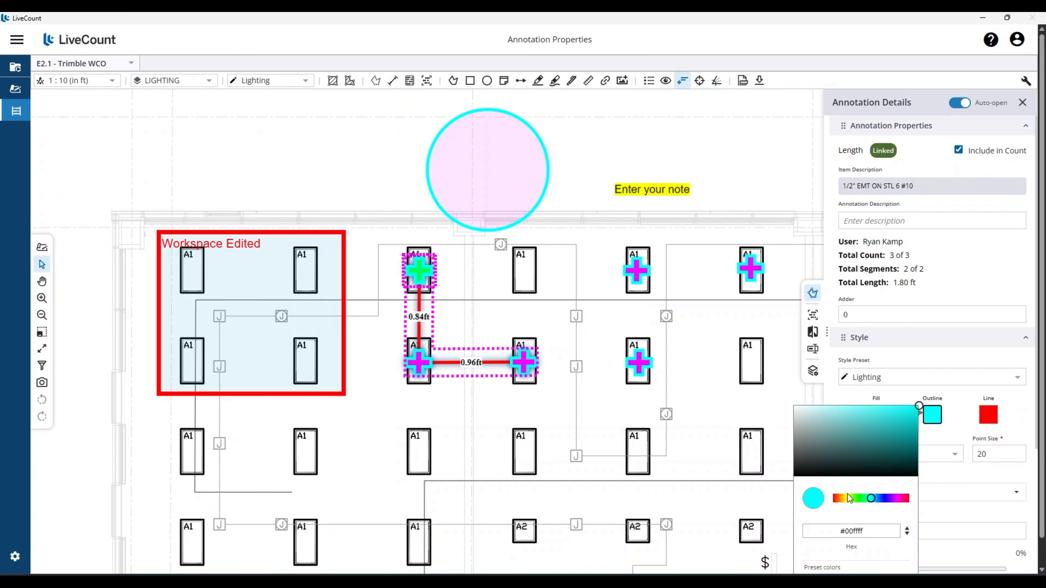
{"action": "left_click", "coordinate": [856, 499]}
{"action": "left_click", "coordinate": [960, 407]}
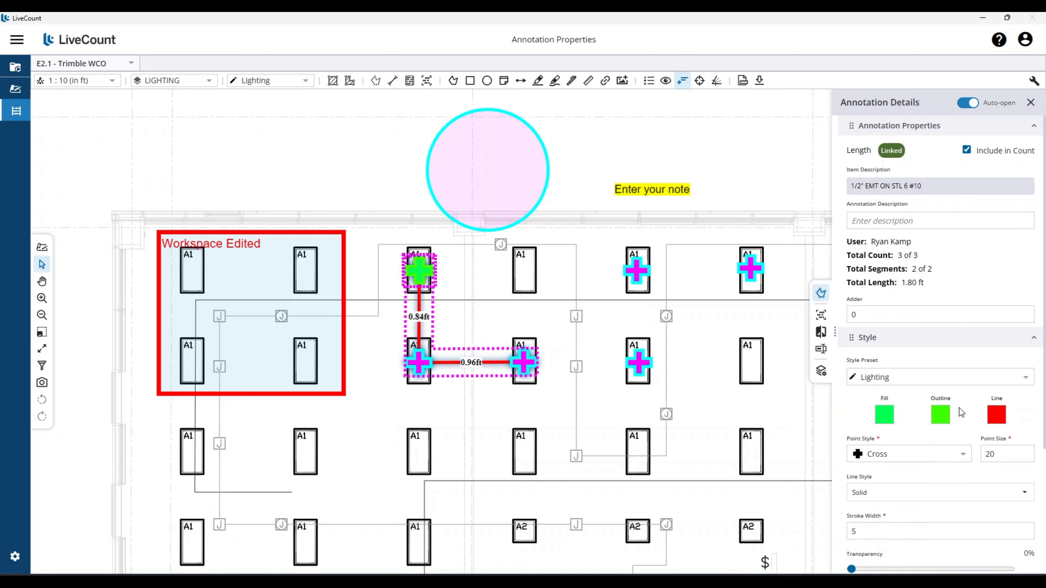
Make the vertical segment of the length run black with a Dashed line style.
{"action": "left_click", "coordinate": [419, 303]}
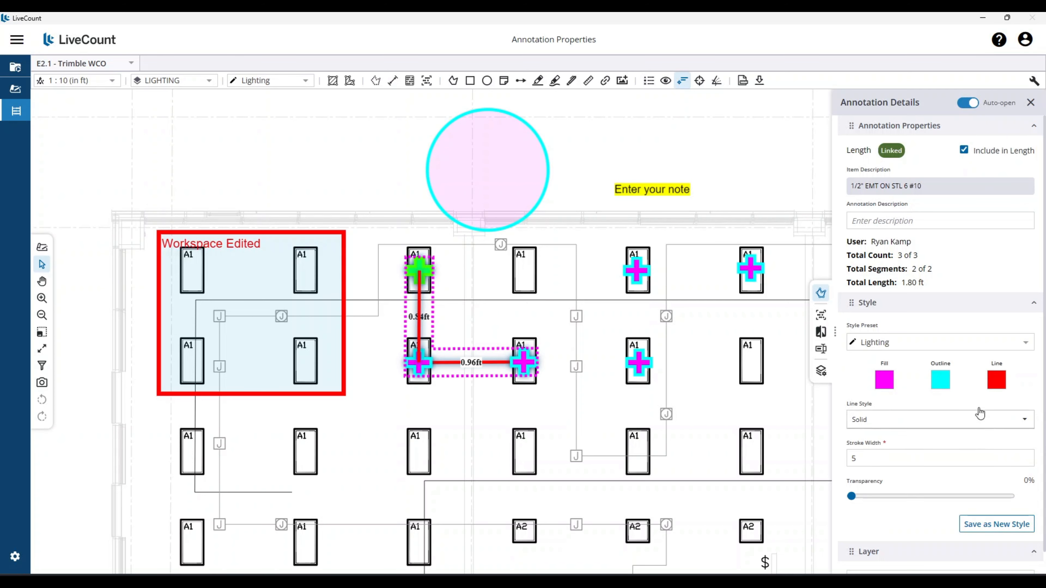
{"action": "left_click", "coordinate": [997, 381]}
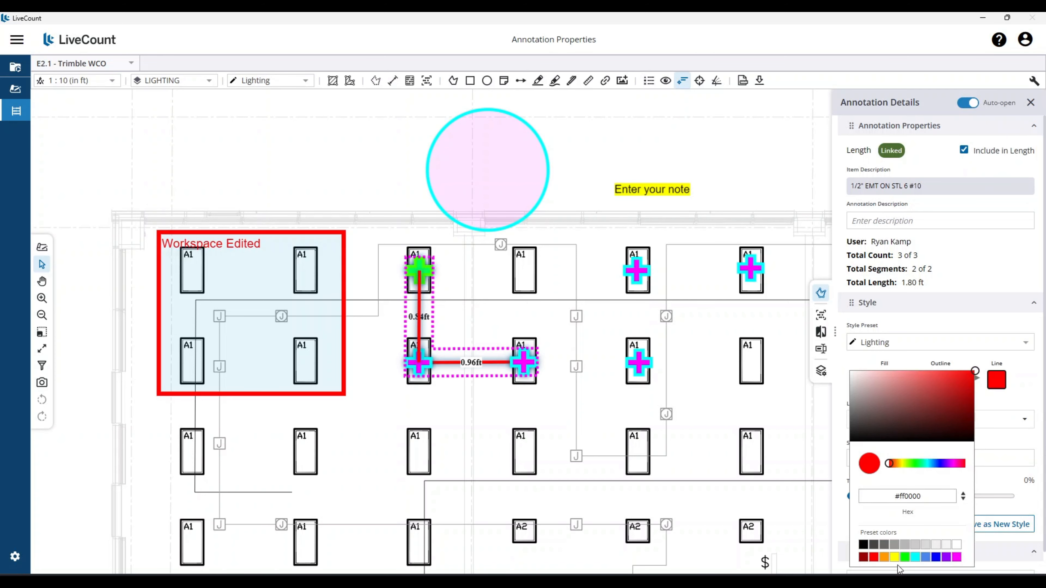
{"action": "left_click", "coordinate": [863, 545]}
{"action": "left_click", "coordinate": [1015, 398]}
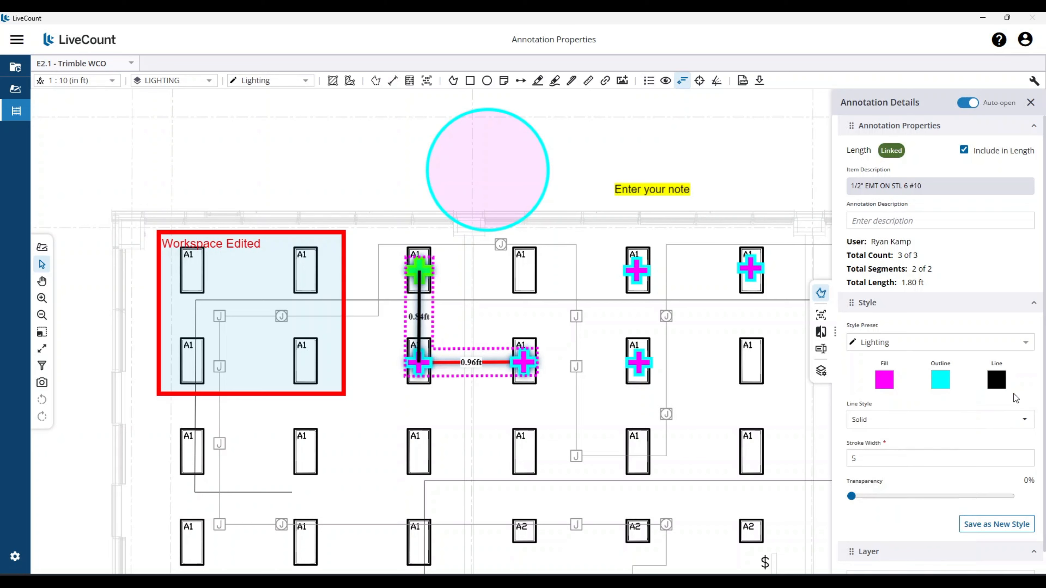
{"action": "left_click", "coordinate": [934, 419]}
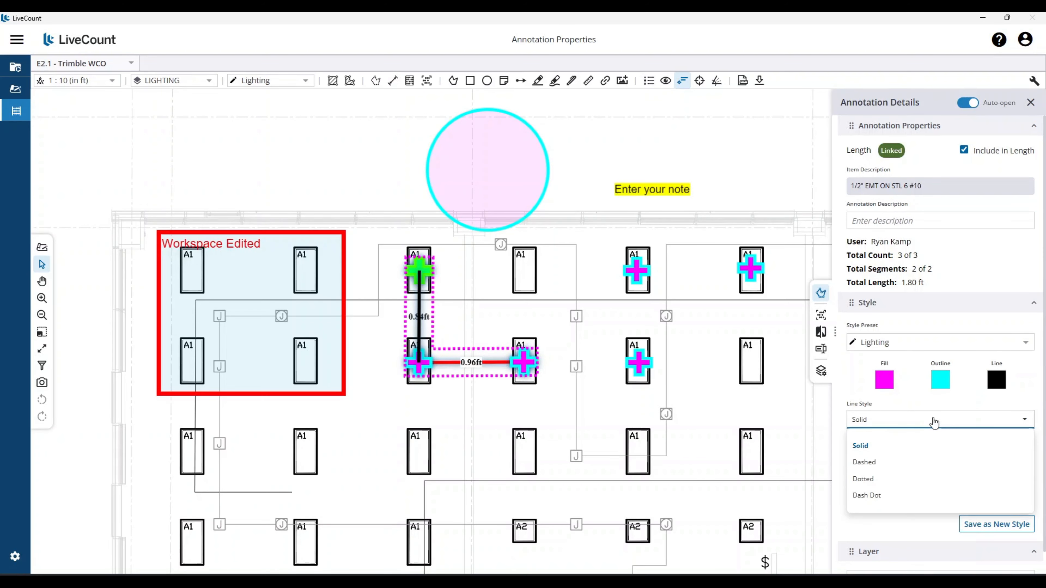
{"action": "left_click", "coordinate": [902, 470]}
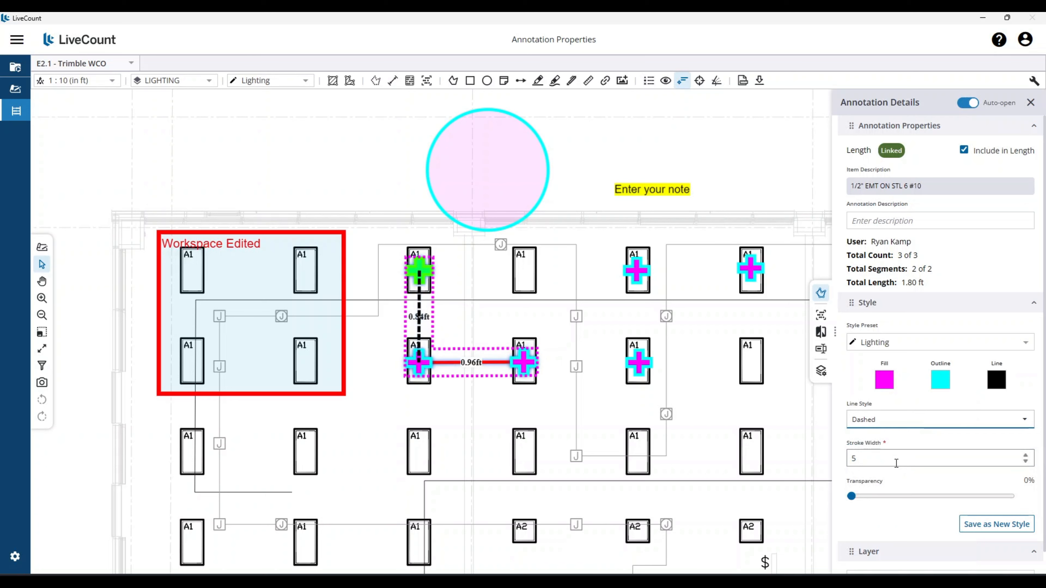
Set the vertical segment's stroke width to 10 and its transparency to 50%, and deselect it.
{"action": "left_click", "coordinate": [890, 460]}
{"action": "left_click_drag", "start_coordinate": [867, 457], "coordinate": [844, 462]}
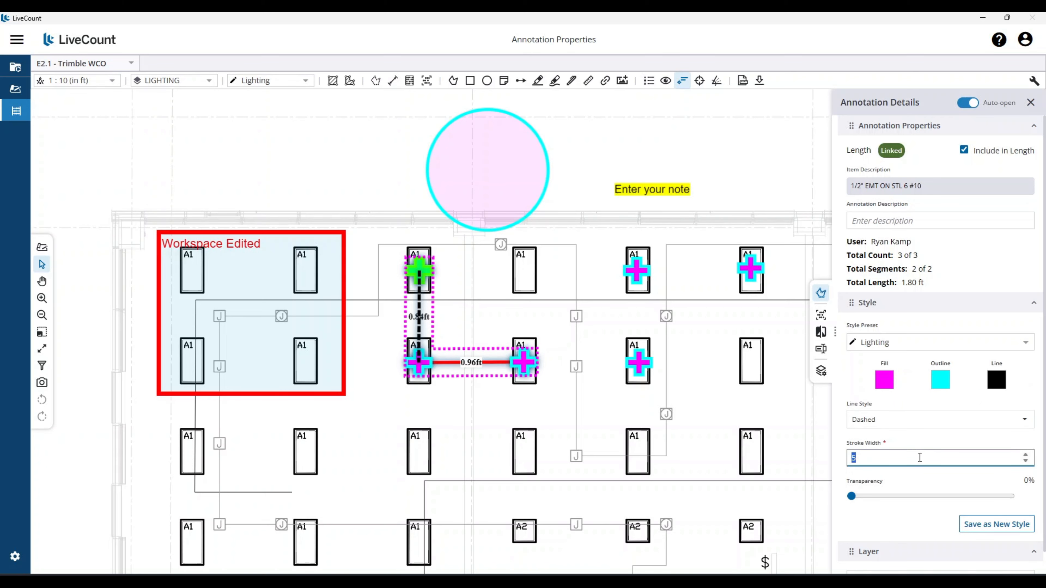
{"action": "type", "text": "10"}
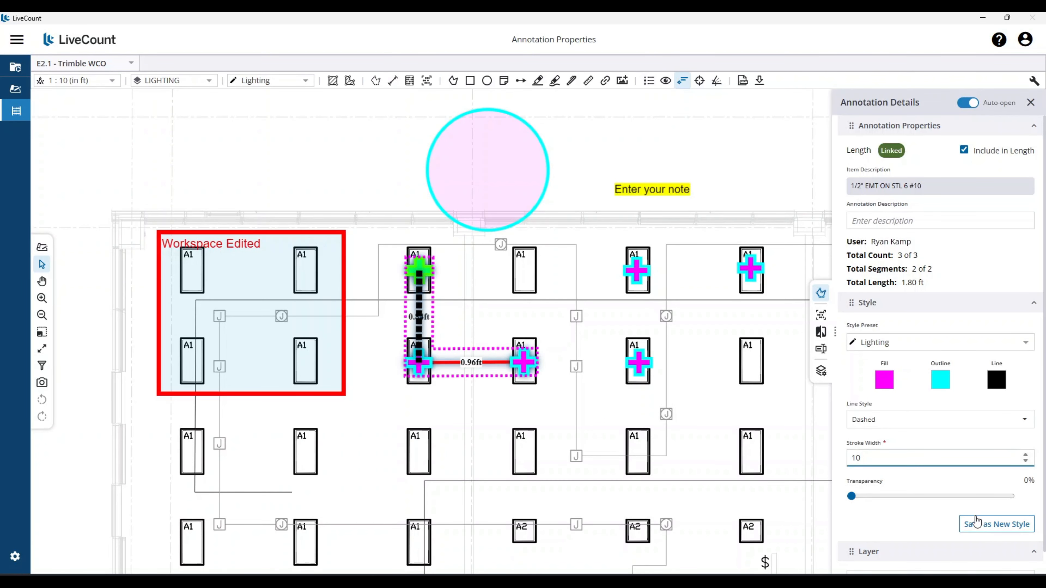
{"action": "left_click_drag", "start_coordinate": [850, 497], "coordinate": [945, 504]}
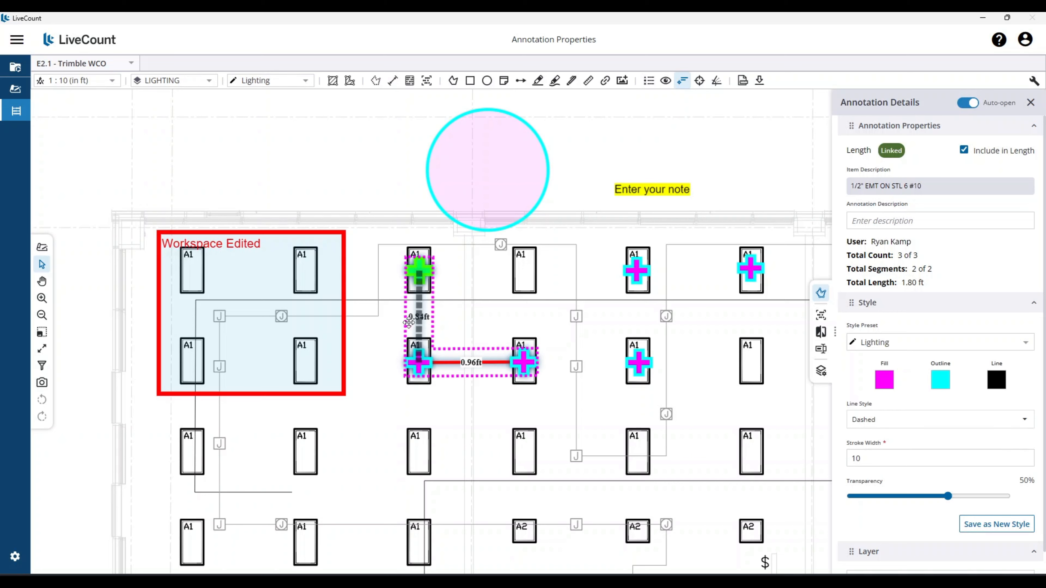
{"action": "left_click", "coordinate": [421, 410]}
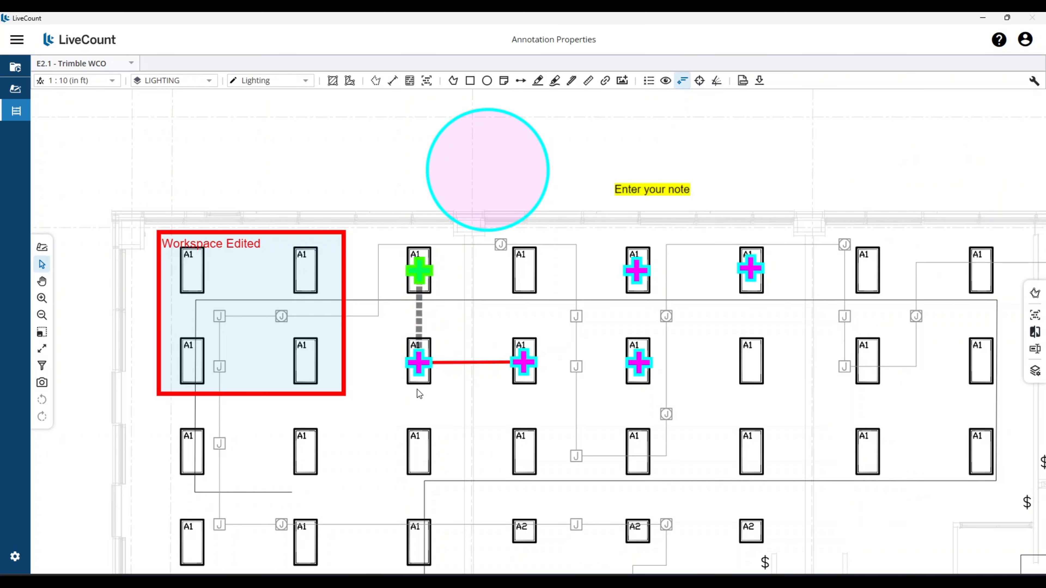
Give all three points of the selected length run a #ff0034 red fill and a #1d00ff blue outline.
{"action": "mouse_move", "coordinate": [397, 289]}
{"action": "left_mouse_down"}
{"action": "mouse_move", "coordinate": [498, 410]}
{"action": "mouse_move", "coordinate": [546, 398]}
{"action": "left_mouse_up"}
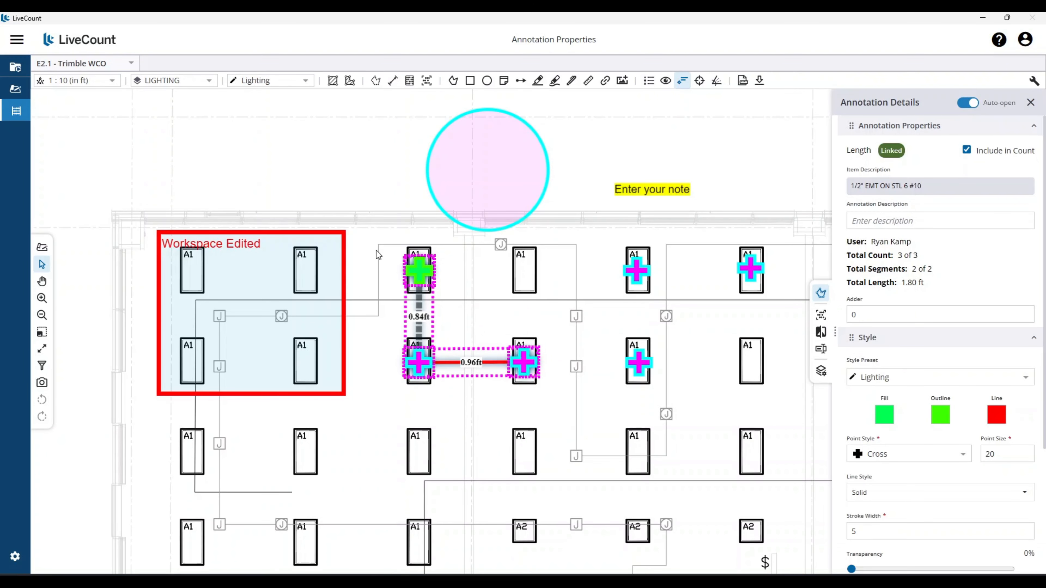
{"action": "mouse_move", "coordinate": [378, 245]}
{"action": "left_mouse_down"}
{"action": "mouse_move", "coordinate": [445, 390]}
{"action": "mouse_move", "coordinate": [545, 388]}
{"action": "left_mouse_up"}
{"action": "left_click", "coordinate": [884, 414]}
{"action": "left_click", "coordinate": [850, 499]}
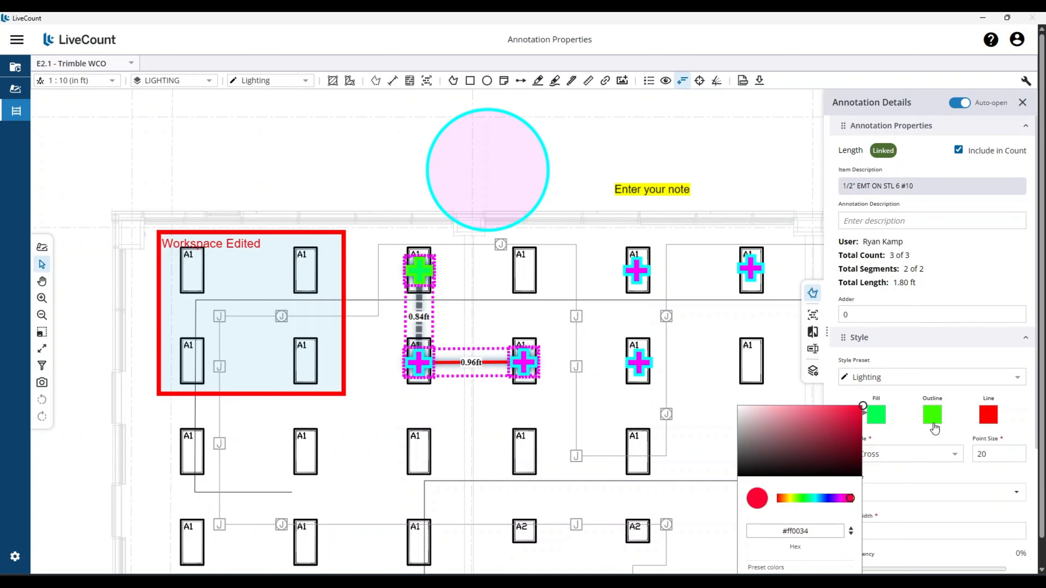
{"action": "left_click", "coordinate": [932, 414]}
{"action": "left_click", "coordinate": [887, 498]}
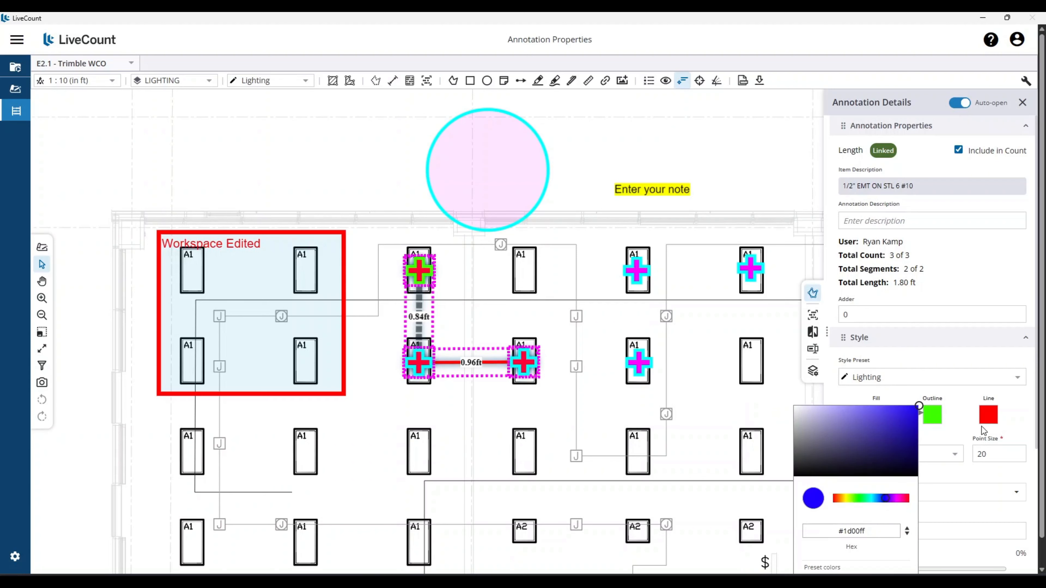
Make the length run's segments yellow and change its point style to Square.
{"action": "left_click", "coordinate": [990, 425]}
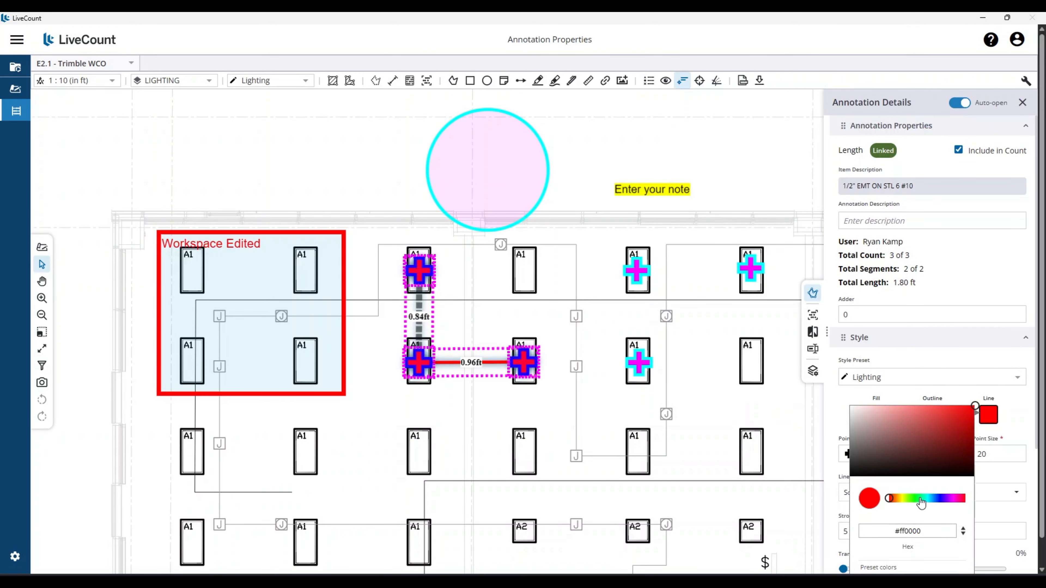
{"action": "left_click", "coordinate": [901, 499]}
{"action": "left_click", "coordinate": [1034, 350]}
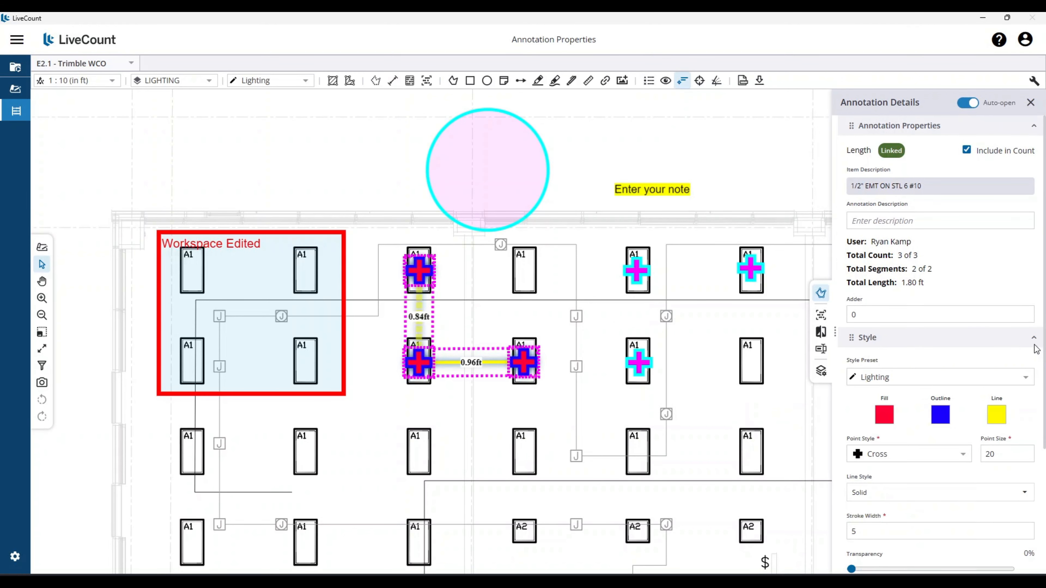
{"action": "left_click", "coordinate": [942, 456]}
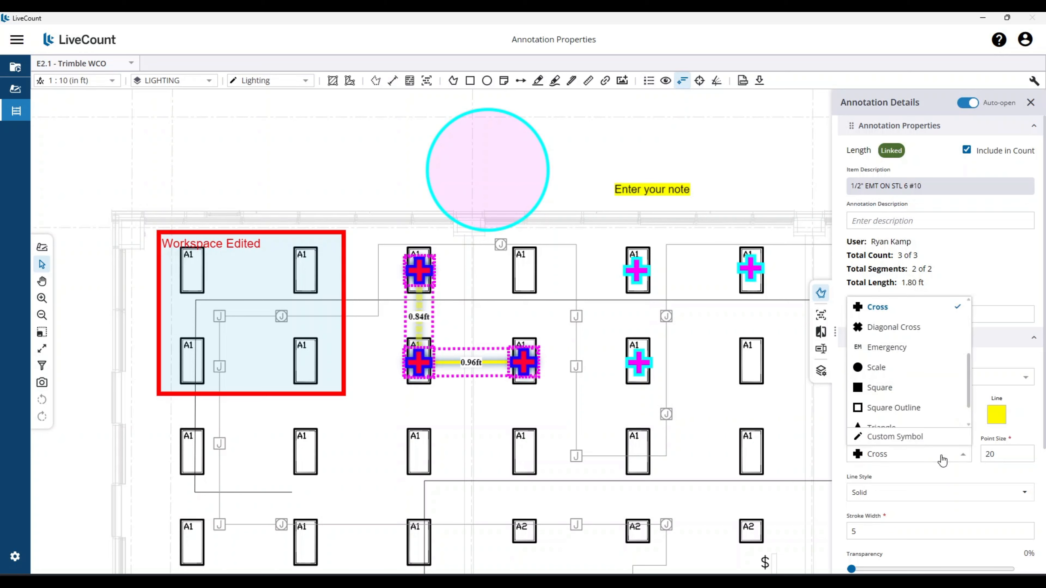
{"action": "left_click", "coordinate": [918, 387]}
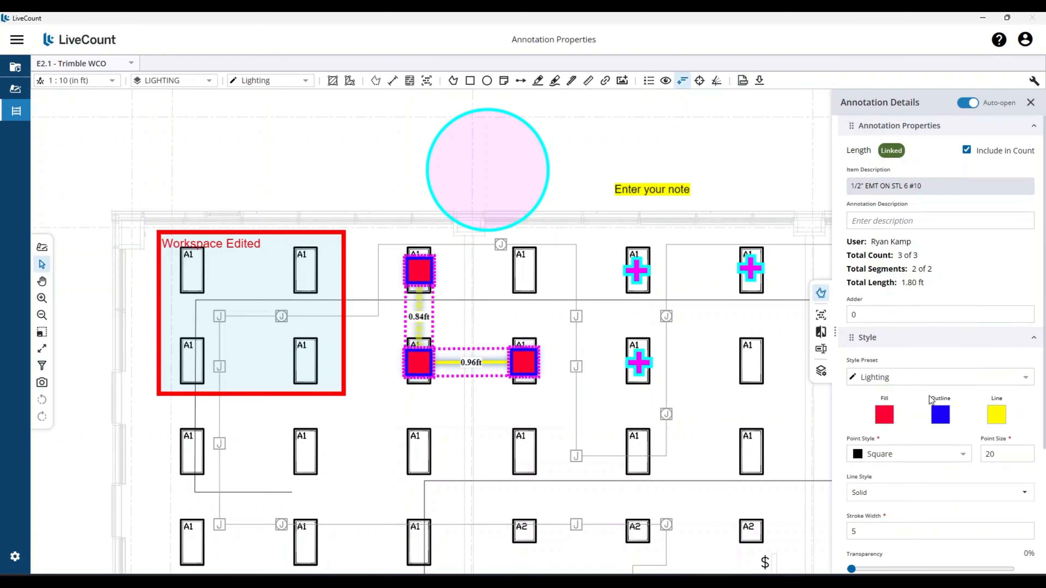
Label the run's points with the point text A in red on a near-black background, and deselect the run.
{"action": "scroll", "coordinate": [904, 494], "scroll_direction": "down", "scroll_amount": 3}
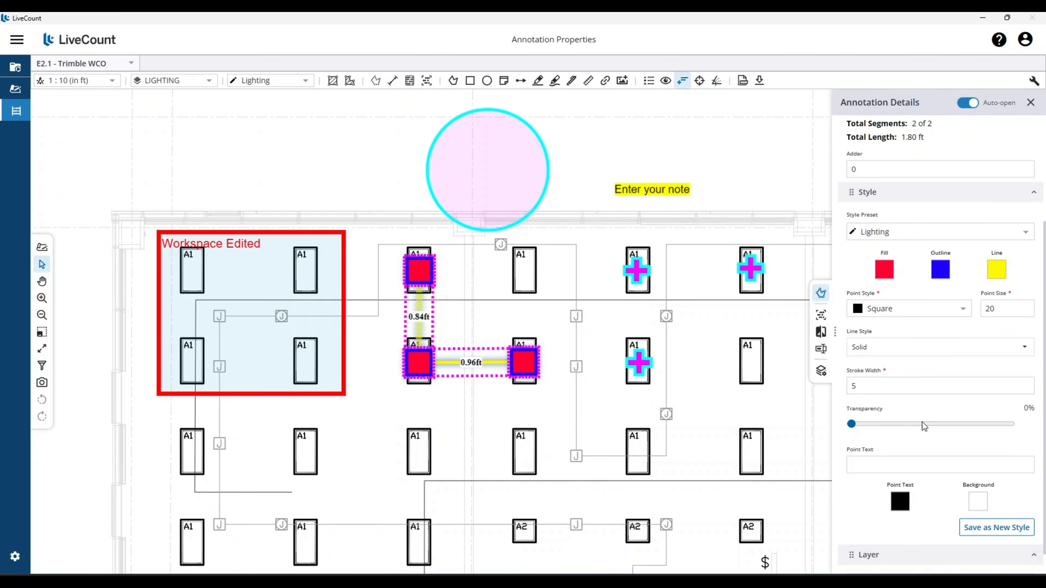
{"action": "left_click", "coordinate": [926, 463]}
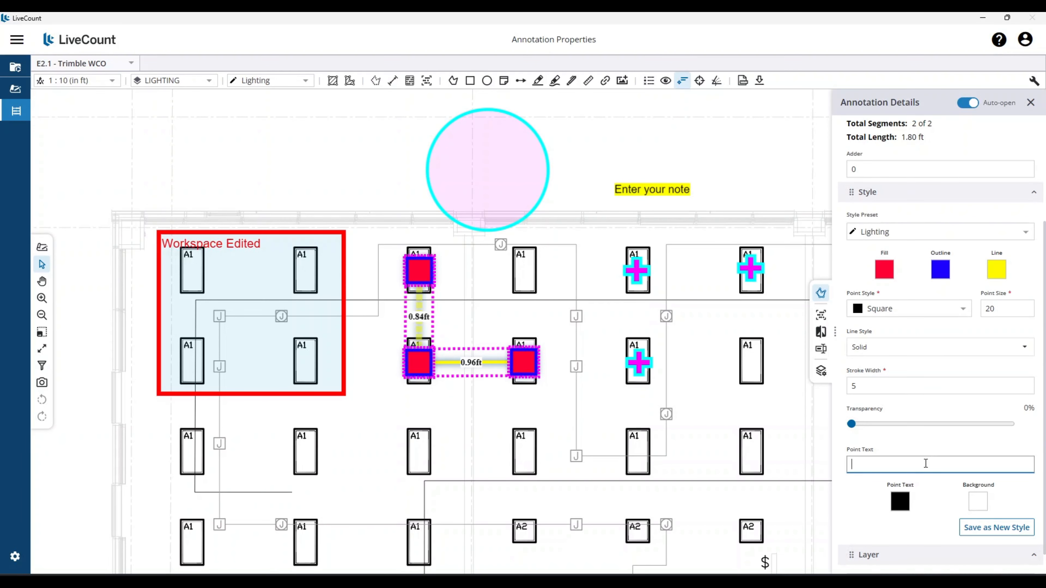
{"action": "type", "text": "A"}
{"action": "left_click", "coordinate": [900, 502]}
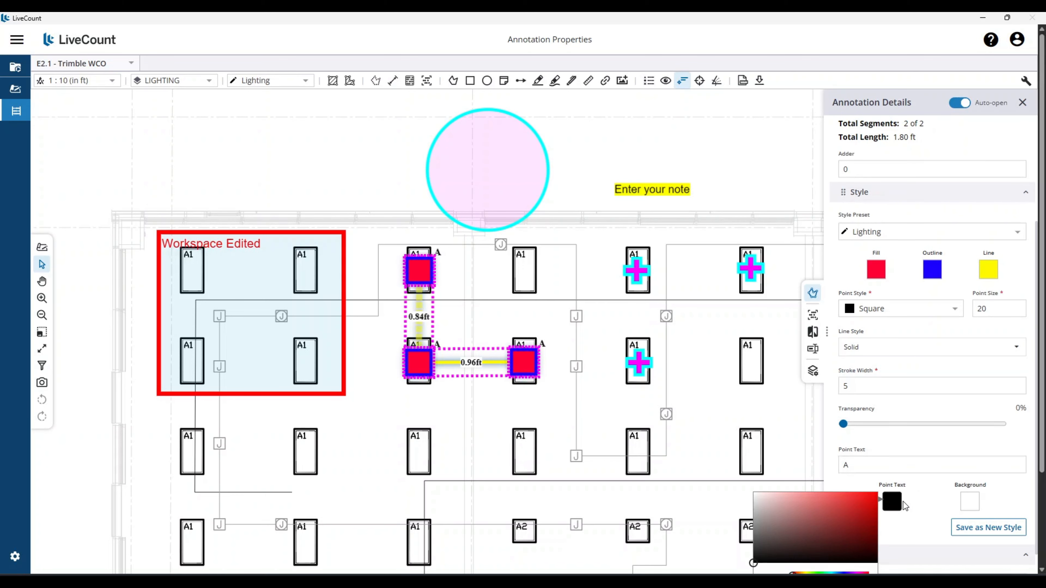
{"action": "left_click", "coordinate": [840, 501]}
{"action": "left_click", "coordinate": [969, 501]}
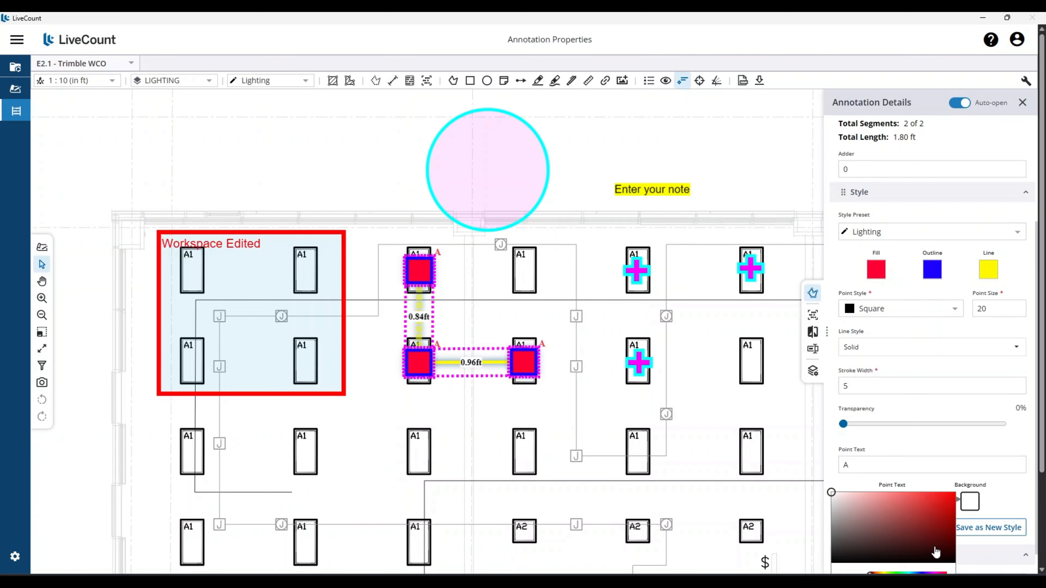
{"action": "left_click", "coordinate": [952, 559]}
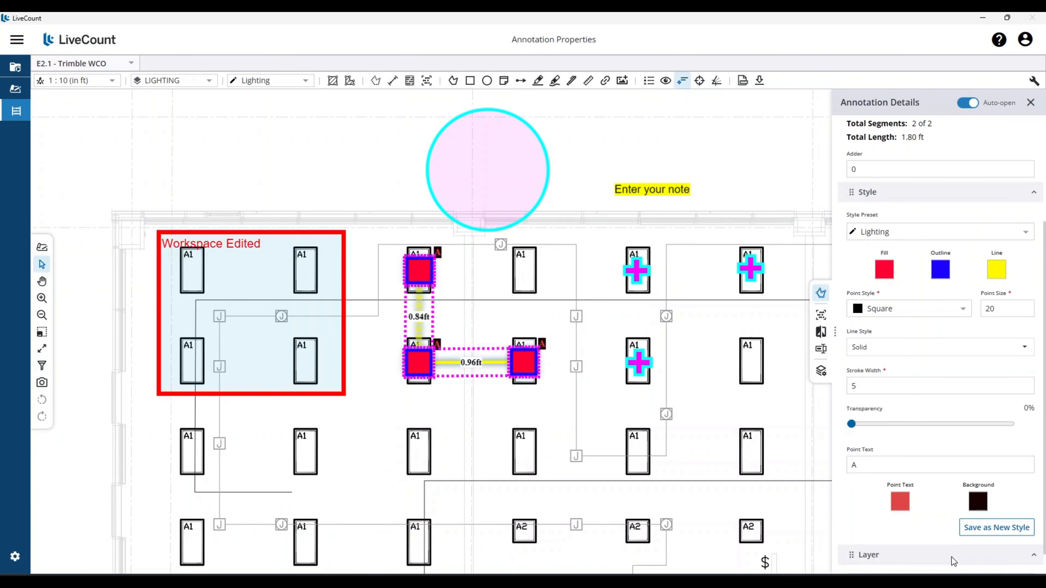
{"action": "left_click", "coordinate": [591, 444]}
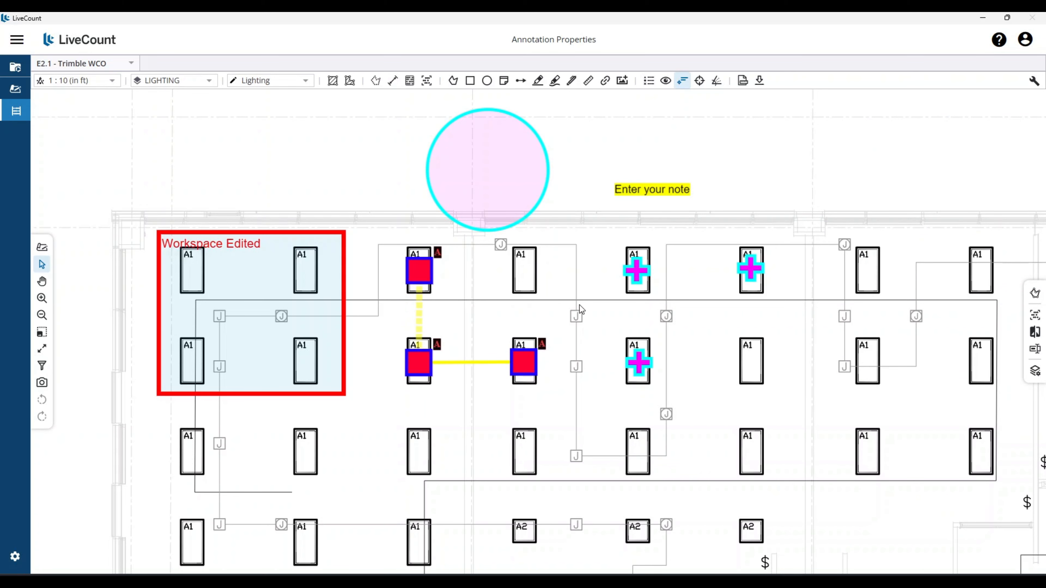
Exclude the end point of the run's horizontal segment from the count and include it again.
{"action": "left_click_drag", "start_coordinate": [560, 334], "coordinate": [500, 400]}
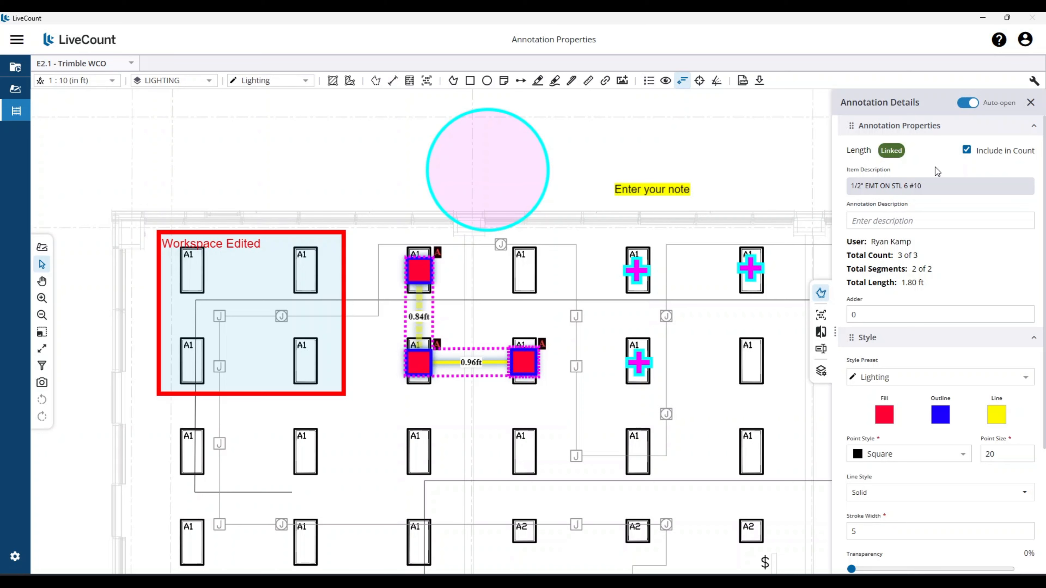
{"action": "left_click", "coordinate": [966, 151]}
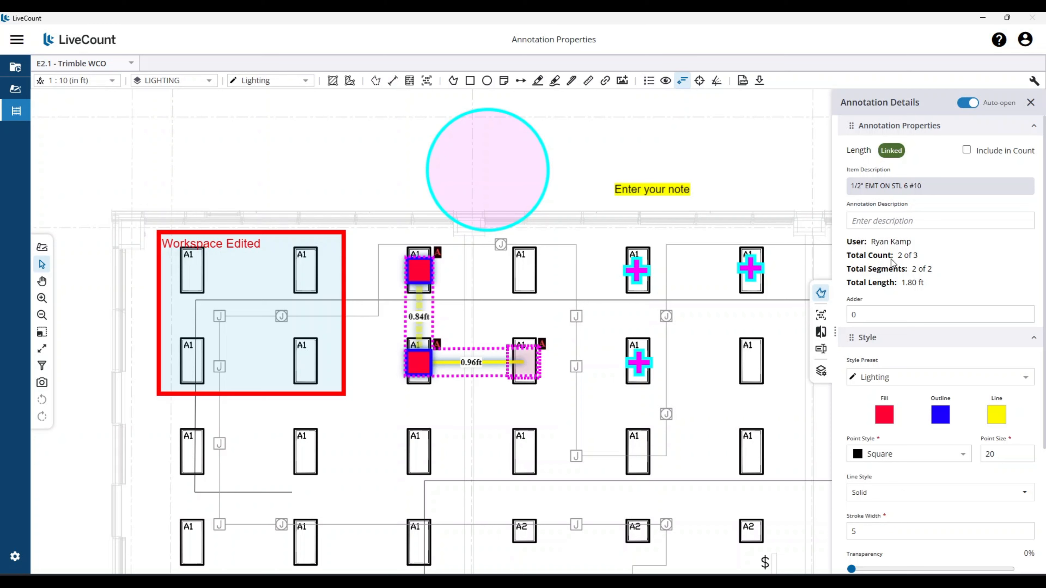
{"action": "left_click", "coordinate": [966, 150]}
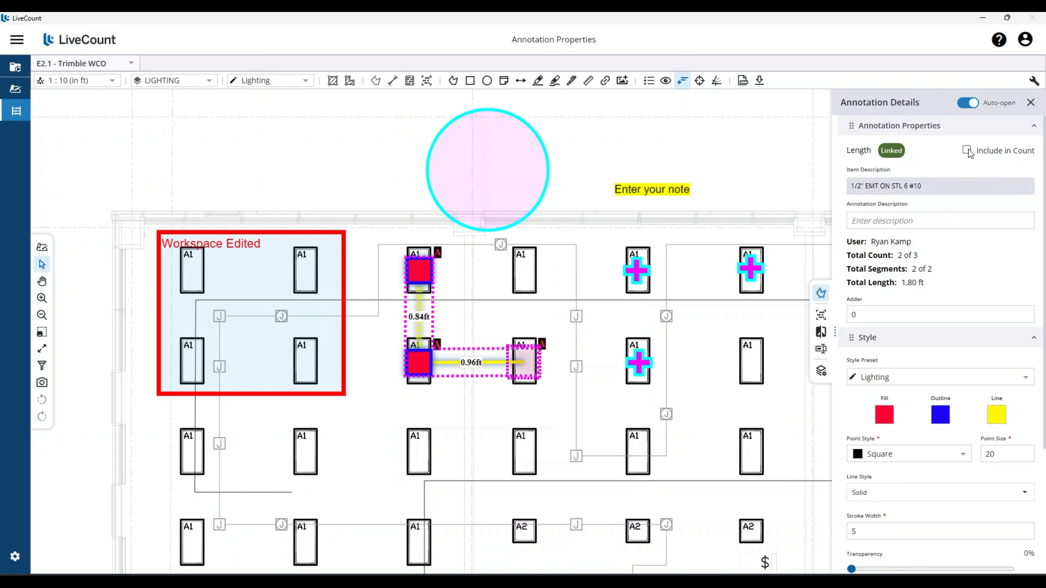
Set the adder of the horizontal segment's end point to 10, and deselect it.
{"action": "left_click", "coordinate": [893, 315]}
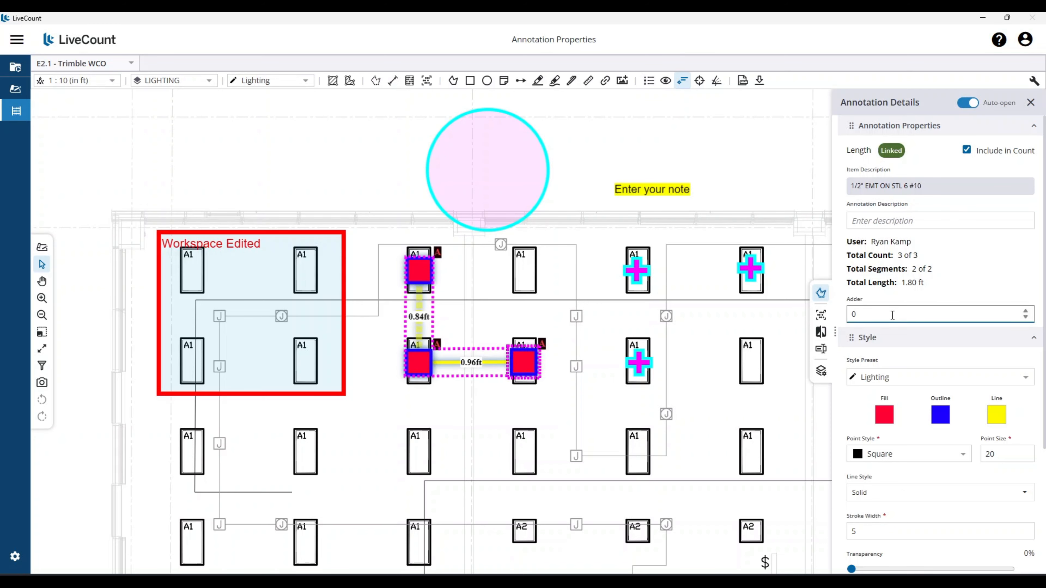
{"action": "key", "text": "BackSpace"}
{"action": "type", "text": "10"}
{"action": "key", "text": "Return"}
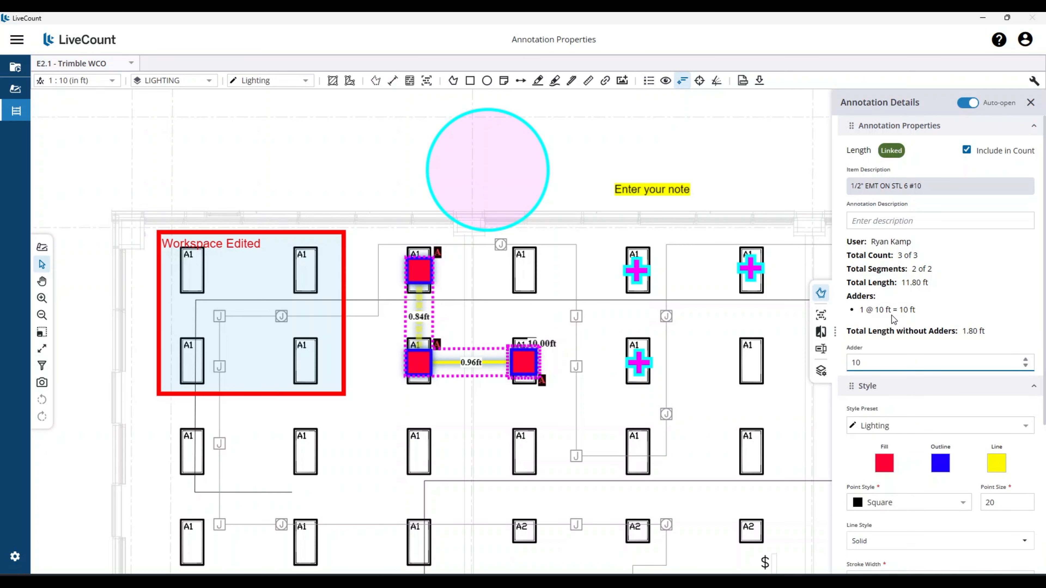
{"action": "left_click", "coordinate": [550, 437]}
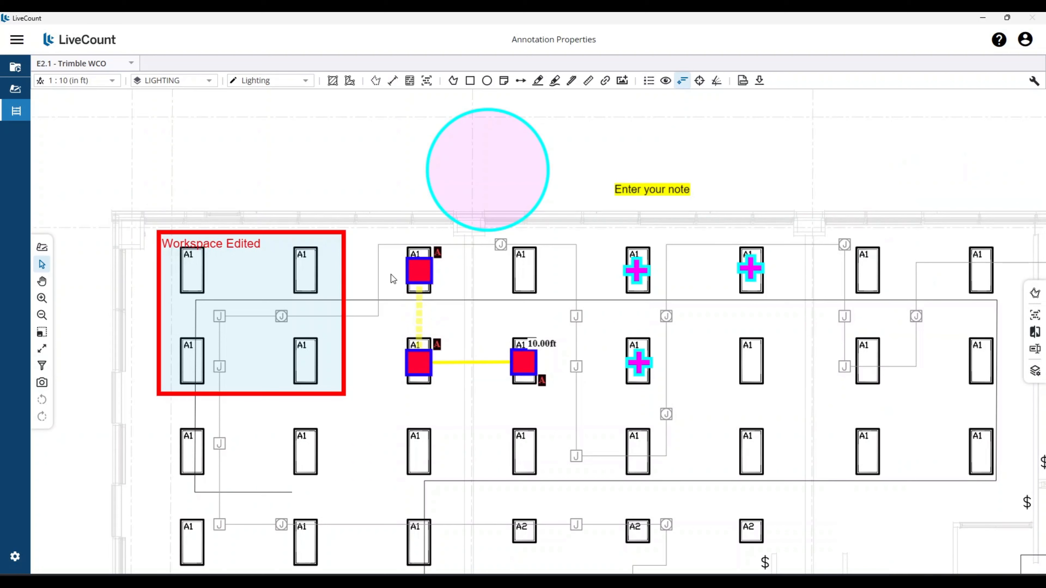
Set the adder to 25 for all points of the length run together, and deselect the run.
{"action": "mouse_move", "coordinate": [391, 253]}
{"action": "left_mouse_down"}
{"action": "mouse_move", "coordinate": [405, 369]}
{"action": "mouse_move", "coordinate": [554, 404]}
{"action": "left_mouse_up"}
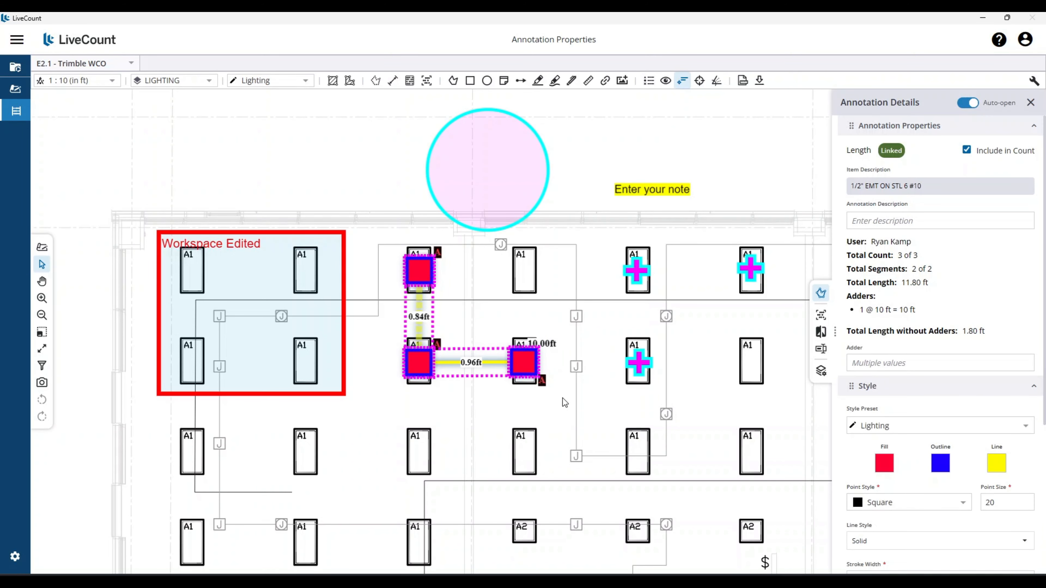
{"action": "left_click", "coordinate": [861, 362]}
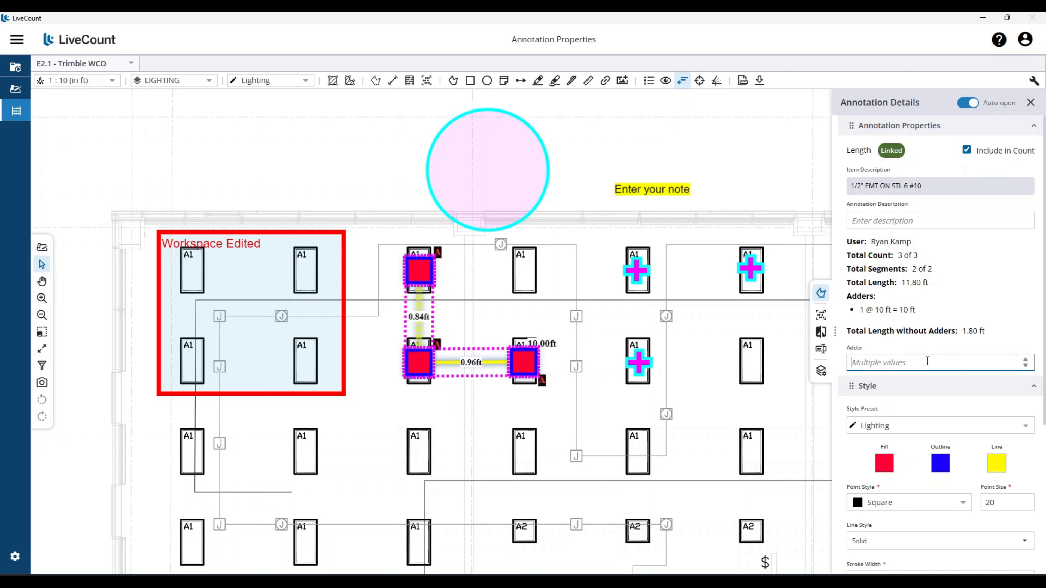
{"action": "type", "text": "25"}
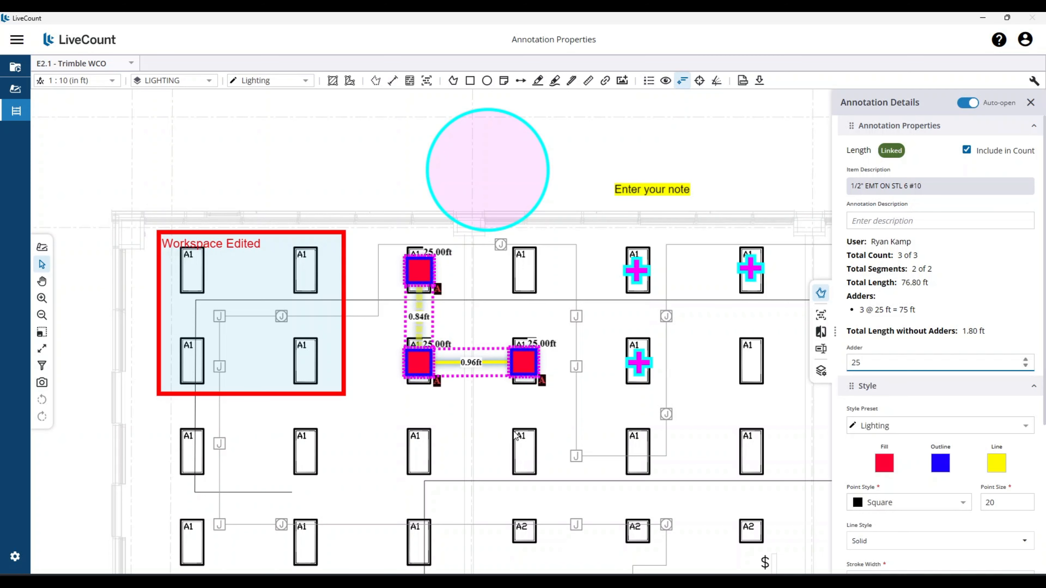
{"action": "left_click", "coordinate": [614, 448]}
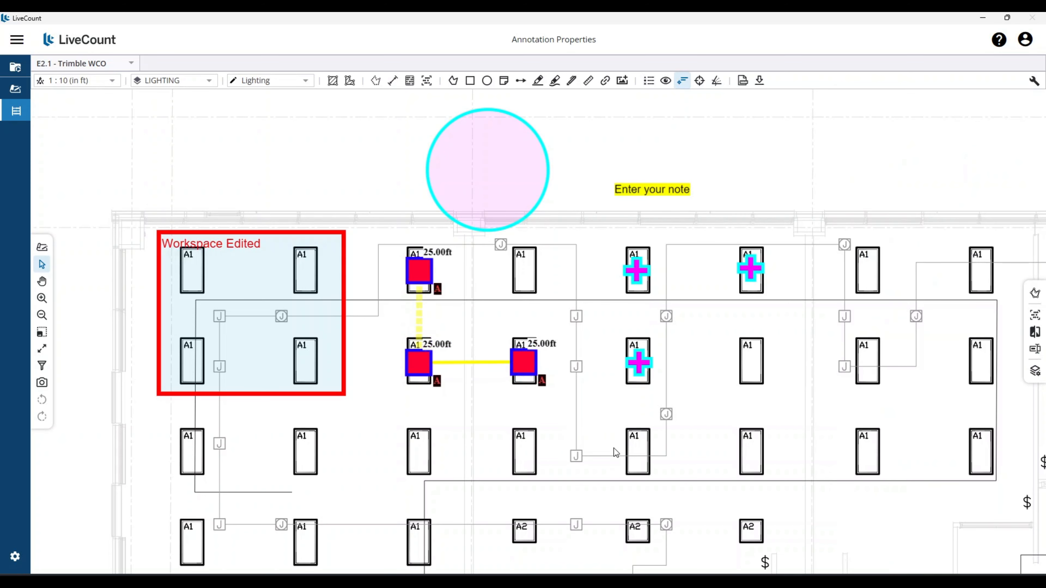
Give the upper count marker nearest the length run the annotation description Temporary Conduit.
{"action": "left_click", "coordinate": [638, 270]}
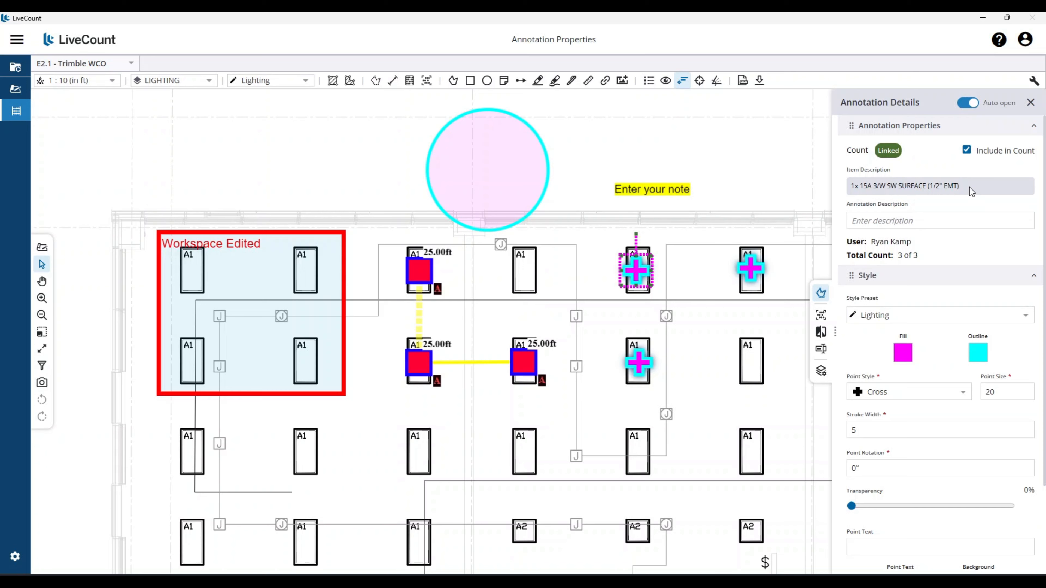
{"action": "left_click", "coordinate": [940, 220]}
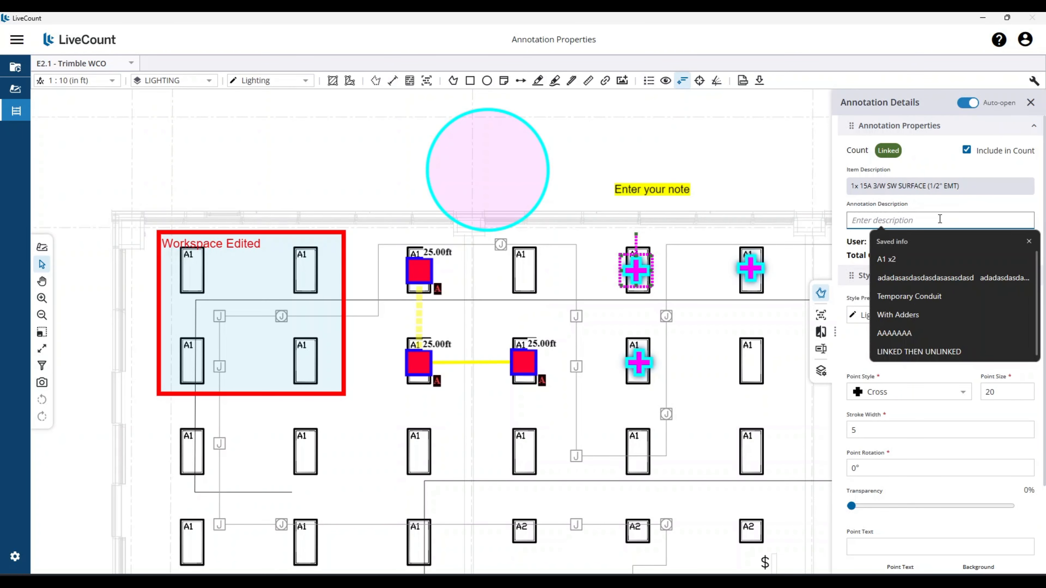
{"action": "type", "text": "Te"}
{"action": "key", "text": "Tab"}
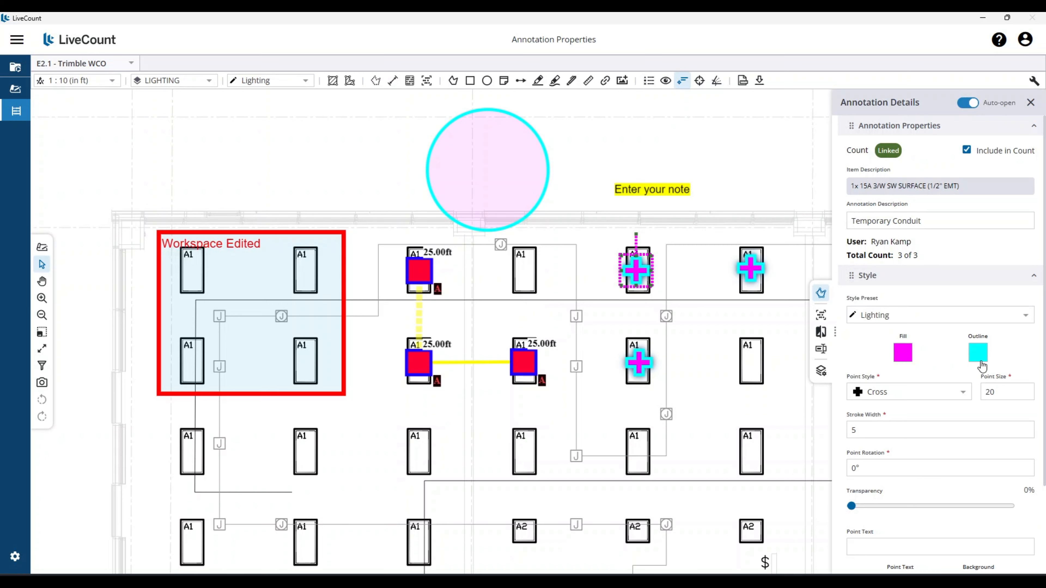
Move the Layer section above the Style section and show the layers available for the count marker.
{"action": "scroll", "coordinate": [987, 352], "scroll_direction": "down", "scroll_amount": 3}
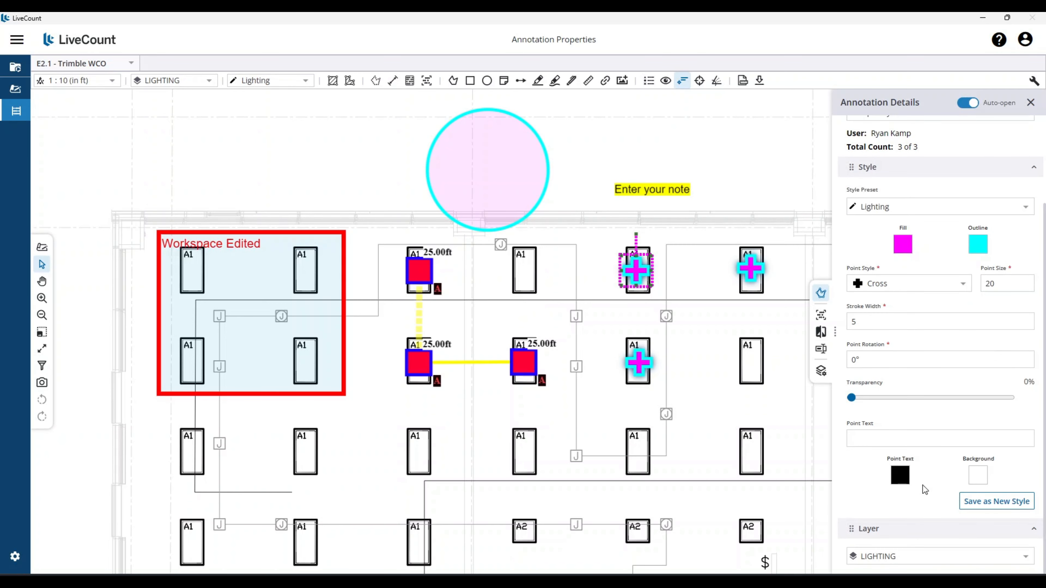
{"action": "left_click_drag", "start_coordinate": [852, 528], "coordinate": [844, 237]}
{"action": "scroll", "coordinate": [900, 328], "scroll_direction": "up", "scroll_amount": 3}
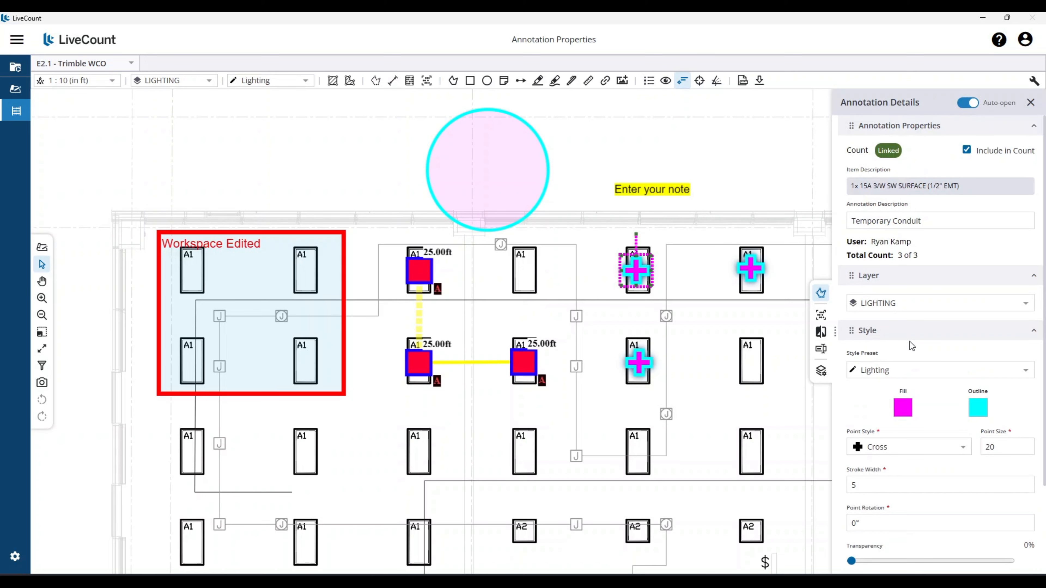
{"action": "left_click", "coordinate": [927, 305]}
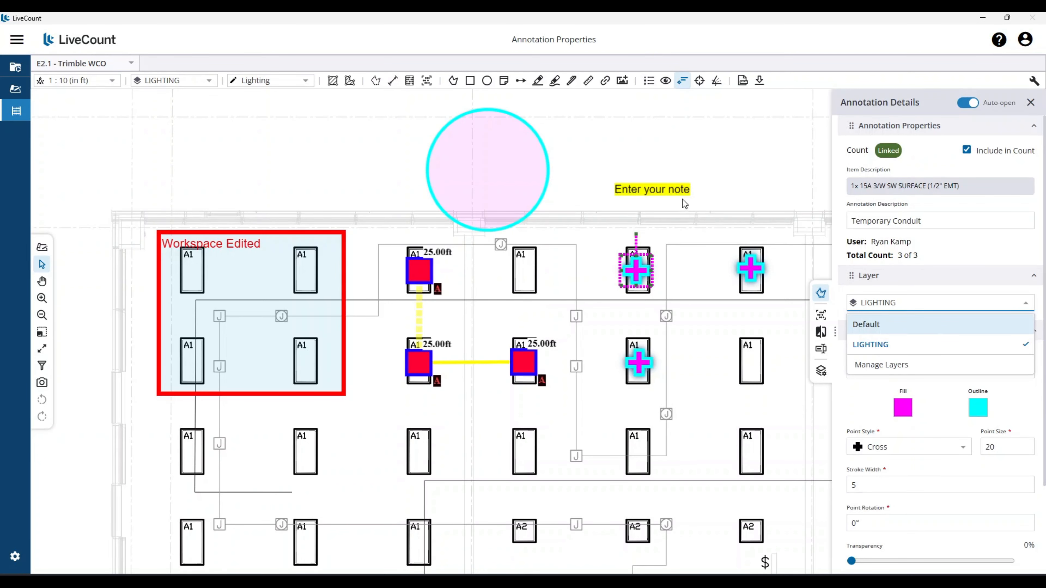
Replace the text of the yellow note with Test.
{"action": "left_click", "coordinate": [664, 189]}
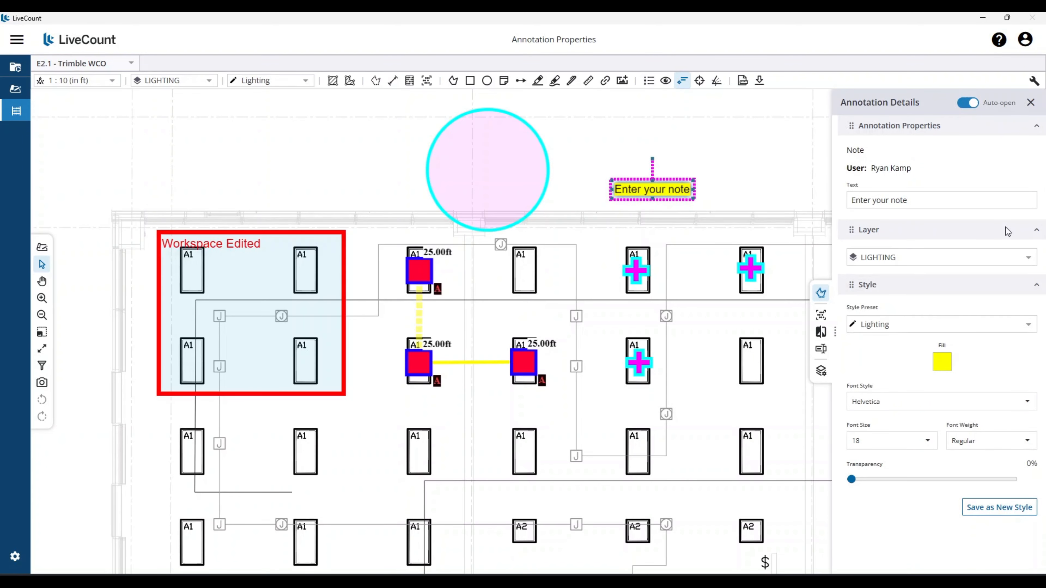
{"action": "left_click", "coordinate": [928, 199]}
{"action": "left_click_drag", "start_coordinate": [927, 199], "coordinate": [848, 203]}
{"action": "type", "text": "Test"}
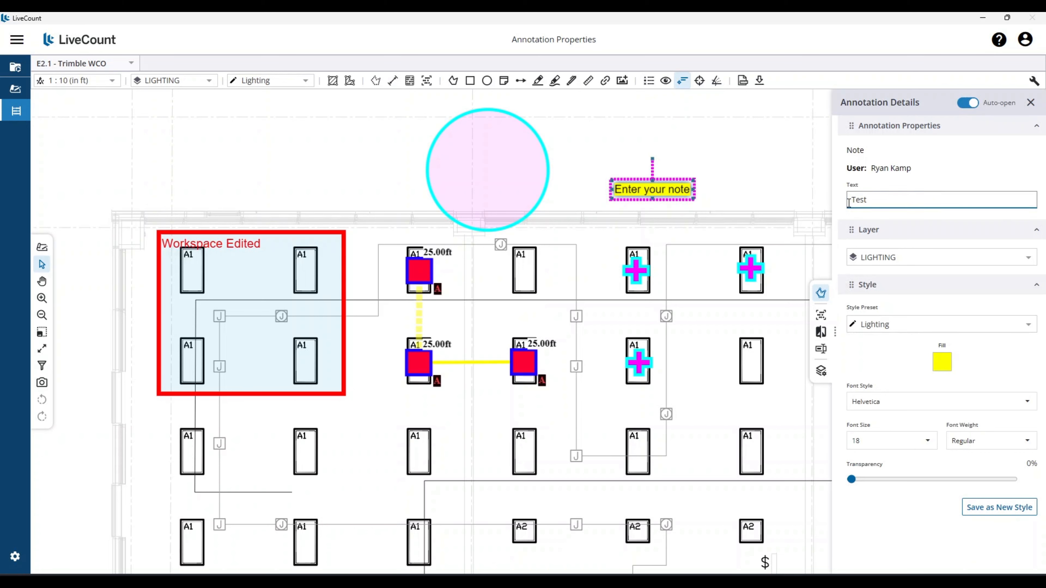